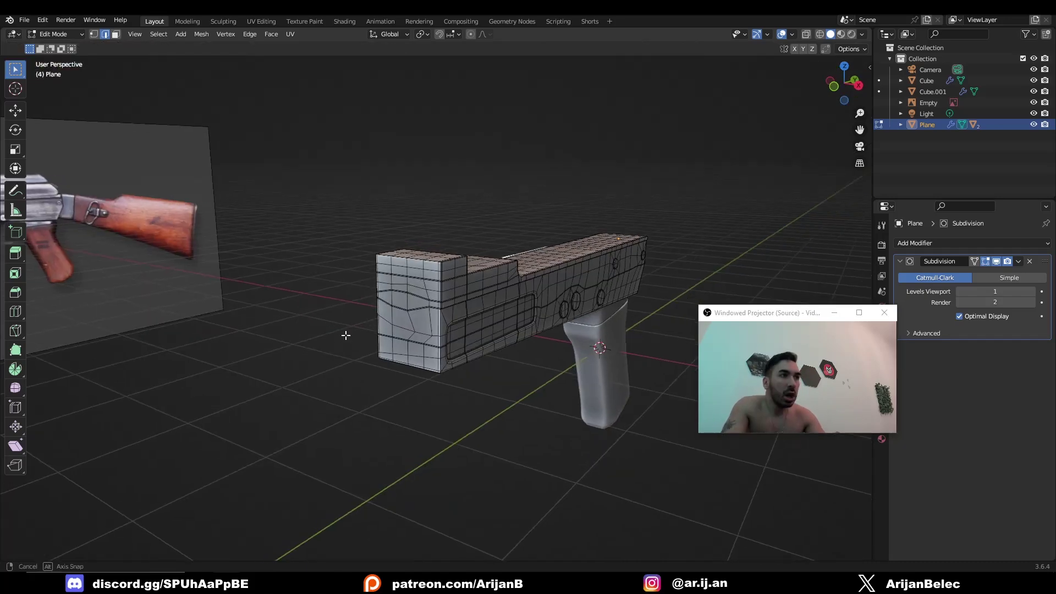
Step: Examine the uneven edge flow on the front end face of the gun body from several angles
middle_click_drag(344, 335, 419, 287)
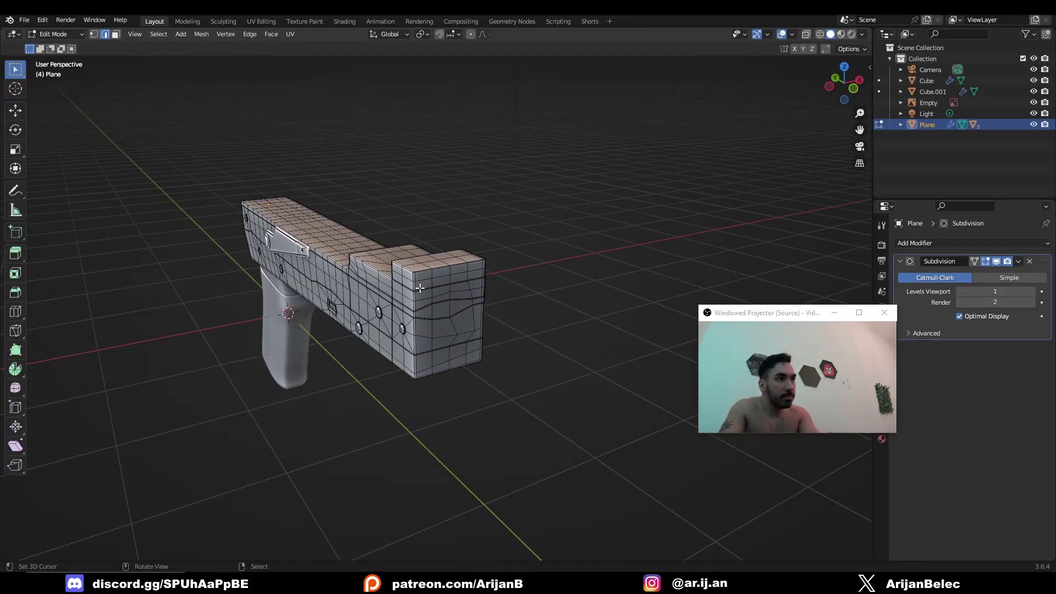
scroll(430, 301, "up", 1)
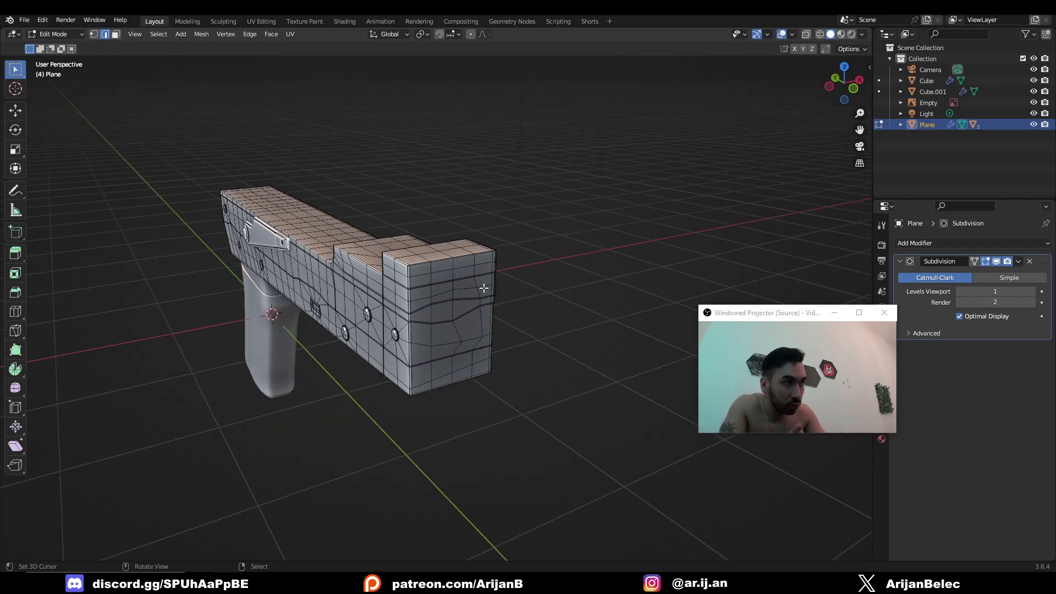
middle_click_drag(483, 287, 680, 294)
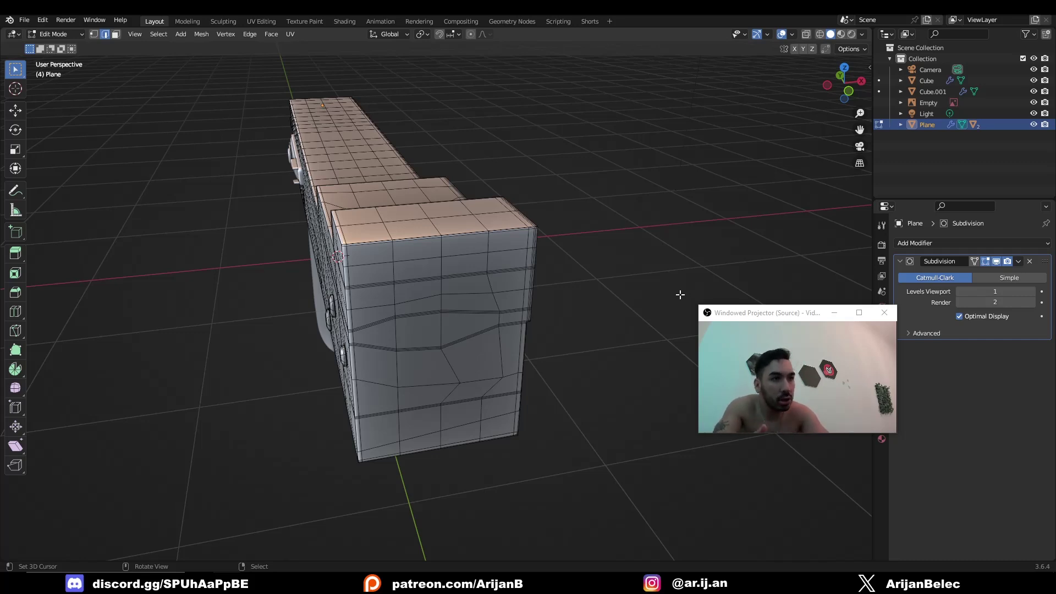
middle_click_drag(680, 294, 545, 317)
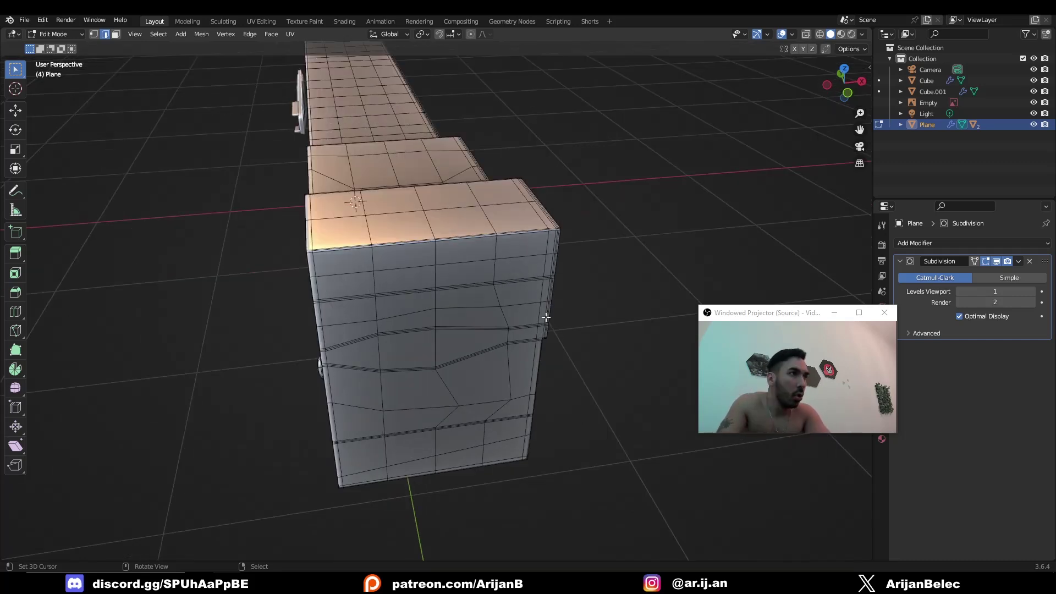
middle_click_drag(372, 302, 394, 310)
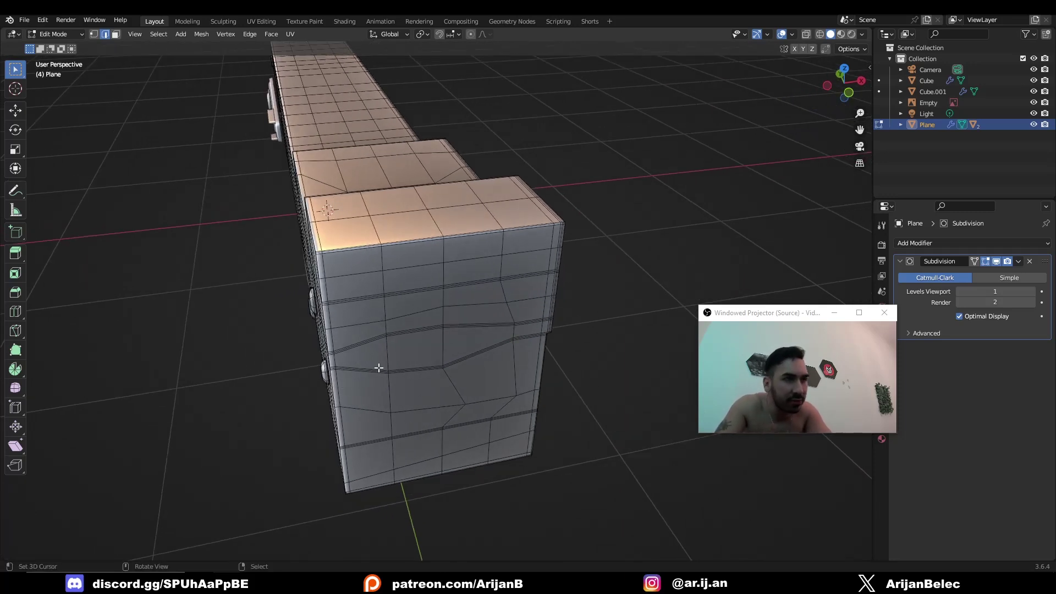
scroll(488, 318, "up", 5)
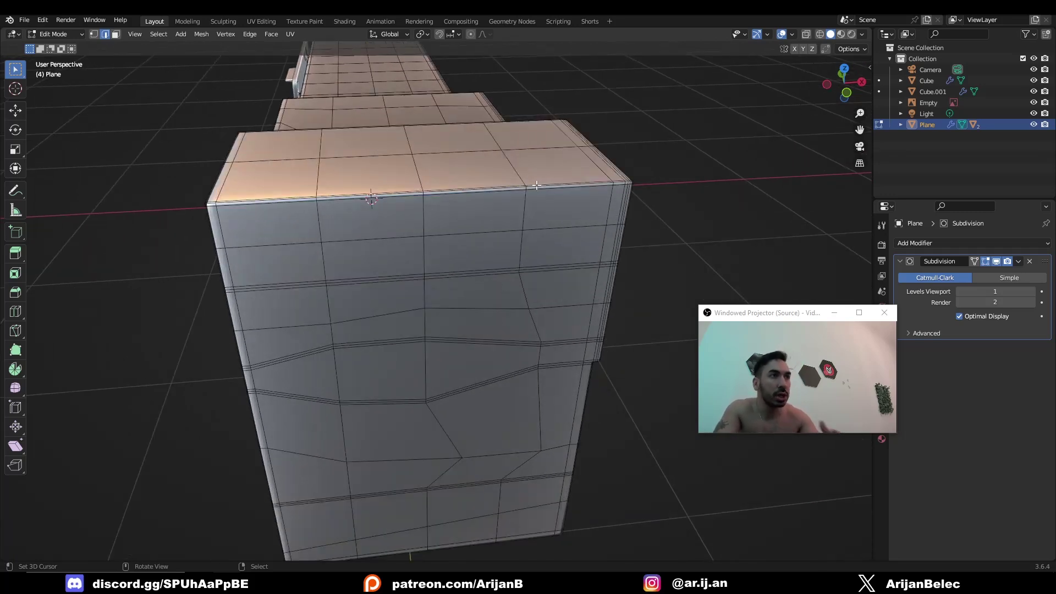
scroll(502, 402, "down", 3)
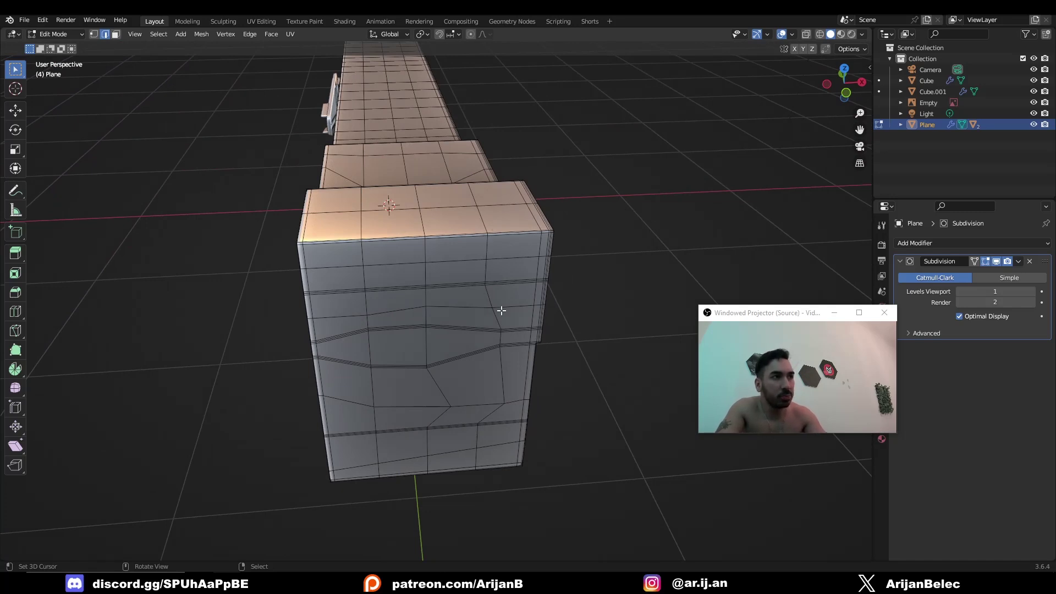
middle_click_drag(473, 348, 475, 197)
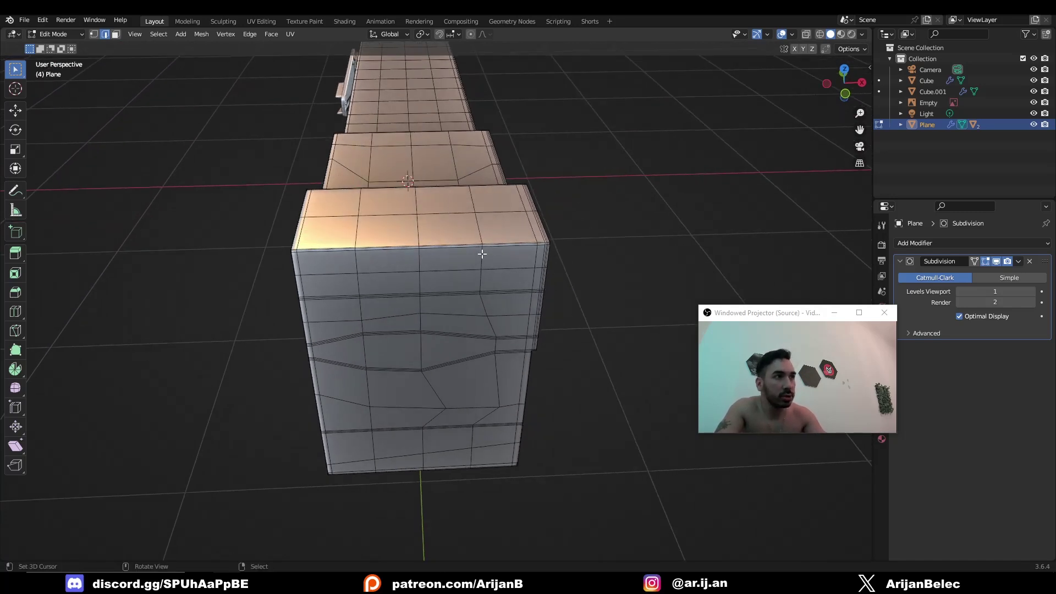
middle_click_drag(483, 348, 481, 387)
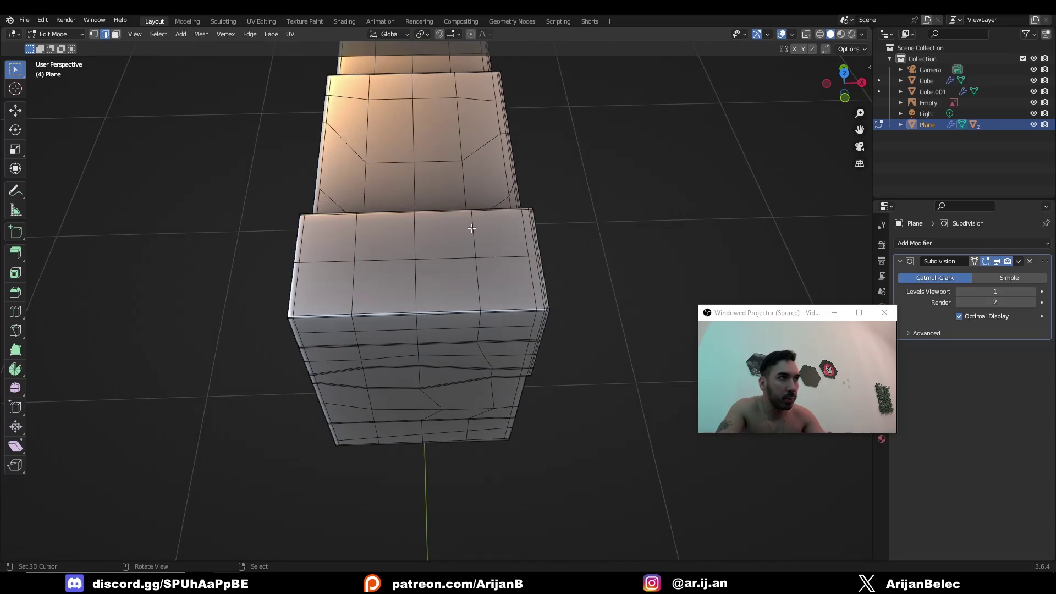
middle_click_drag(479, 258, 478, 370)
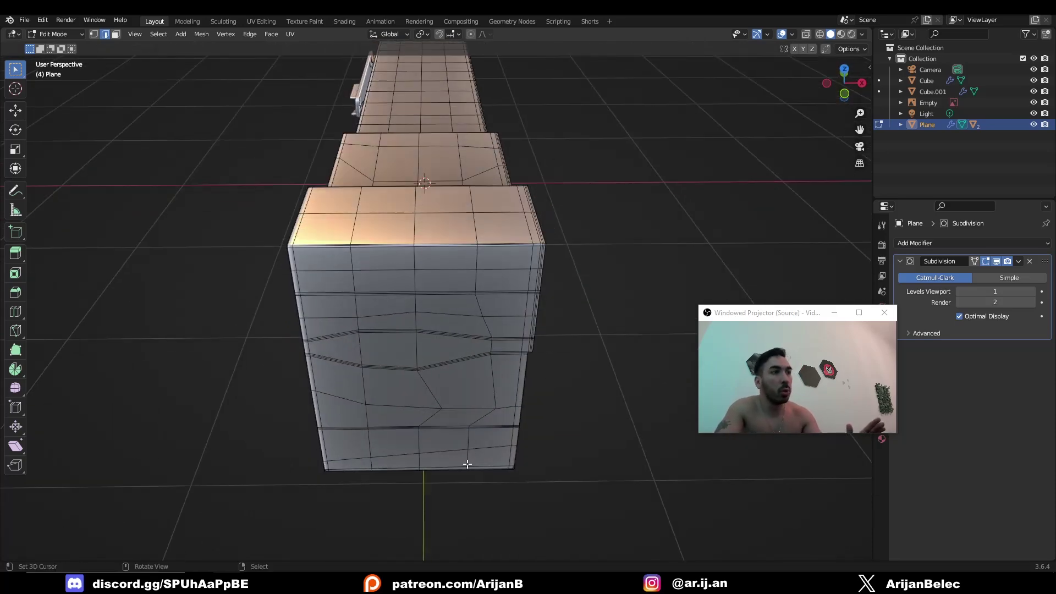
middle_click_drag(488, 329, 473, 290)
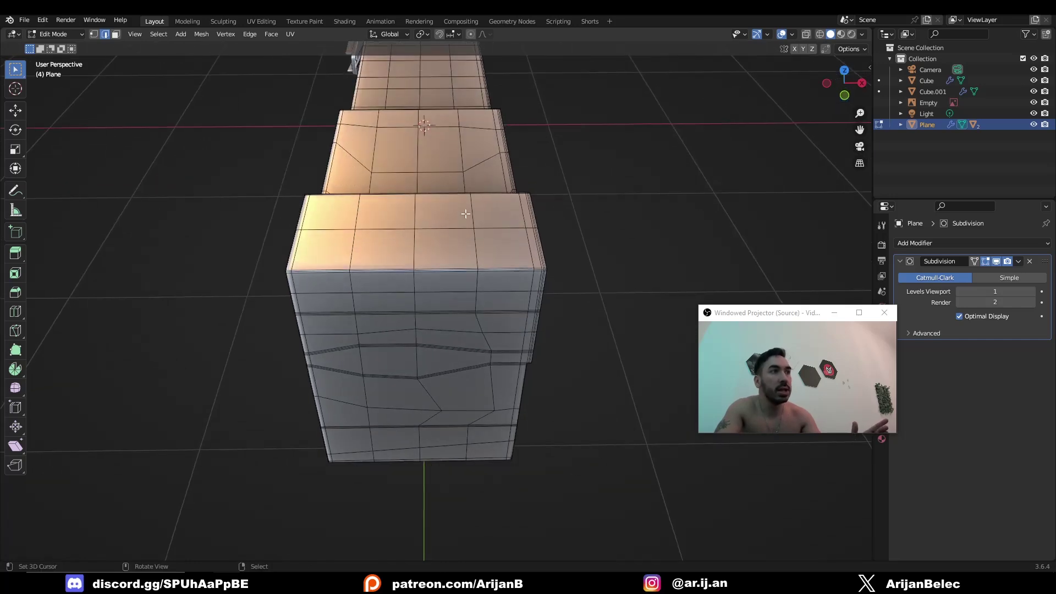
Step: Snap the 3D cursor to the upper-edge vertex above the crooked vertical column on the end face and set the pivot point to 3D Cursor
key("1")
scroll(478, 267, "up", 2)
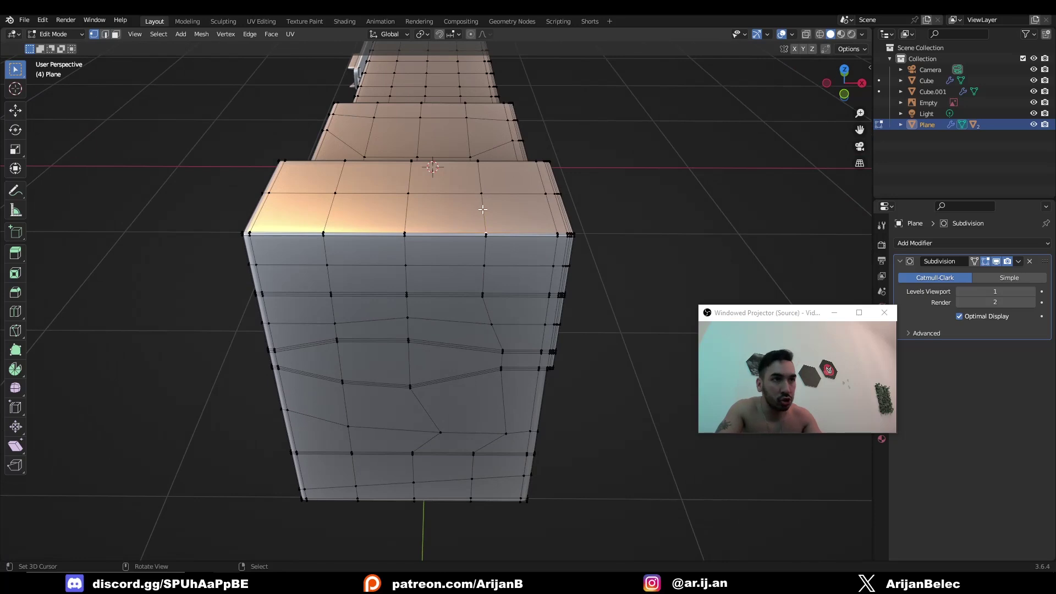
key("shift+s")
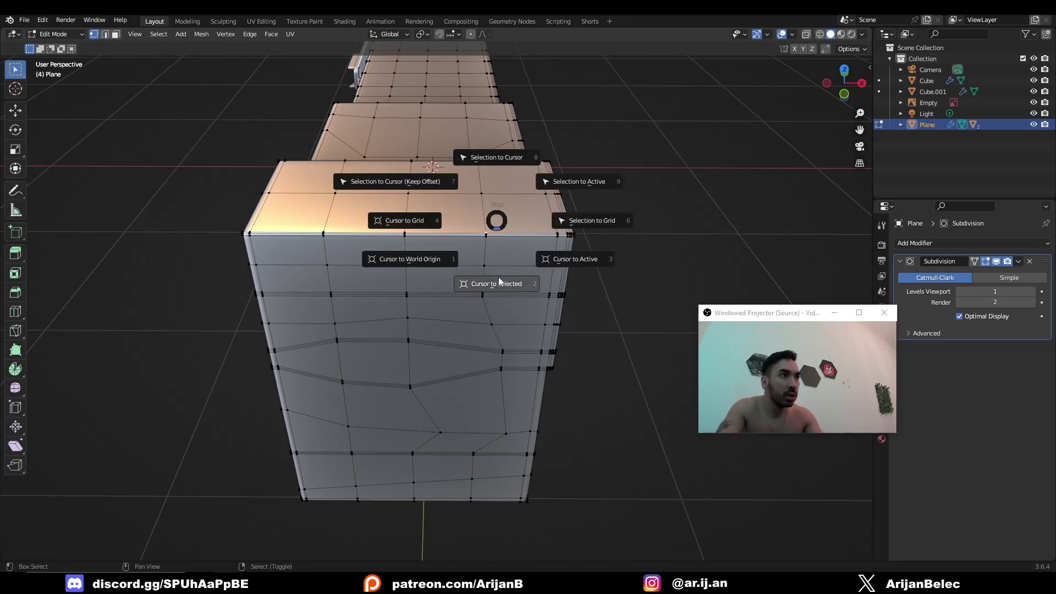
left_click(500, 285)
left_click(417, 35)
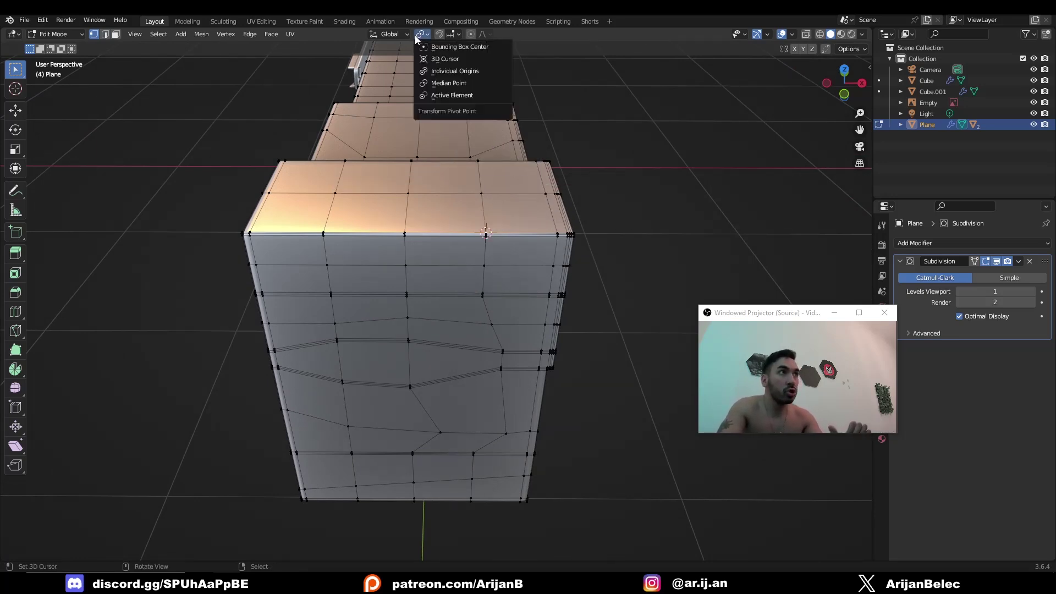
left_click(444, 59)
Step: Straighten the crooked vertical vertex column below the 3D cursor on the end face by scaling it to 0 along X
middle_click_drag(476, 206, 480, 220)
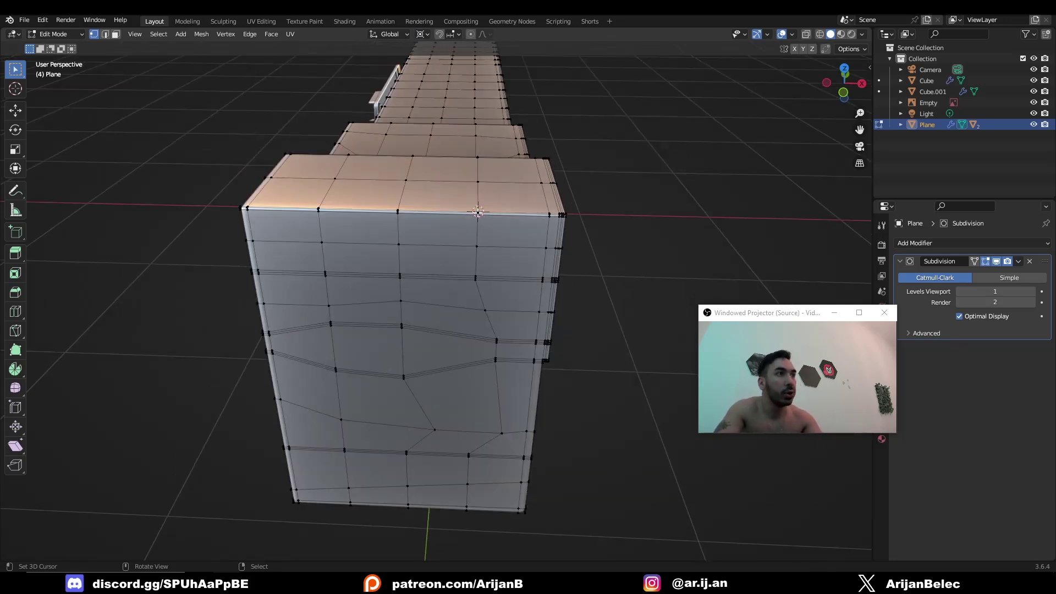
scroll(489, 218, "up", 1)
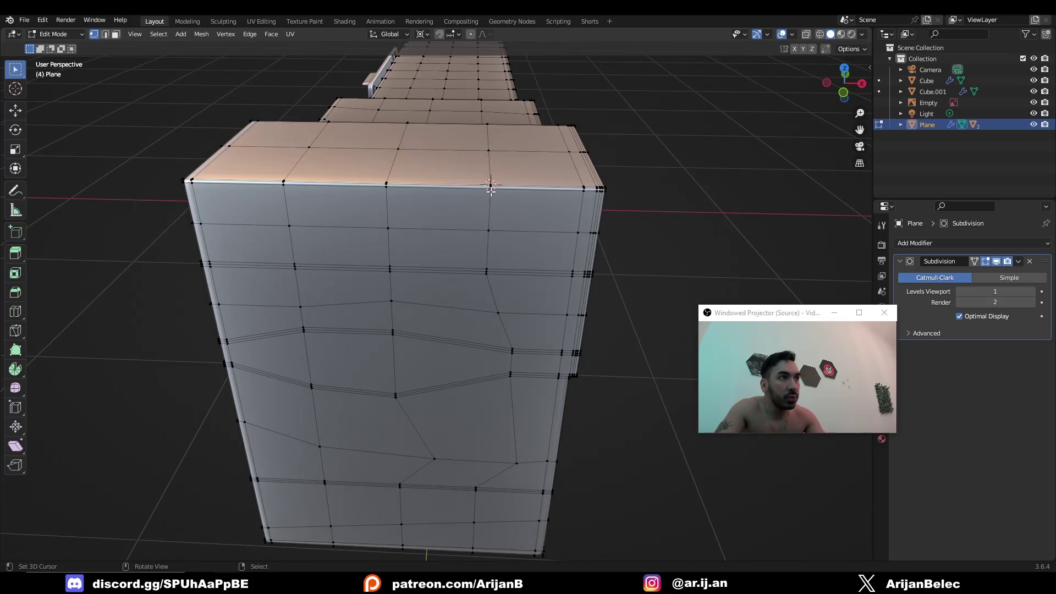
middle_click_drag(490, 186, 489, 447)
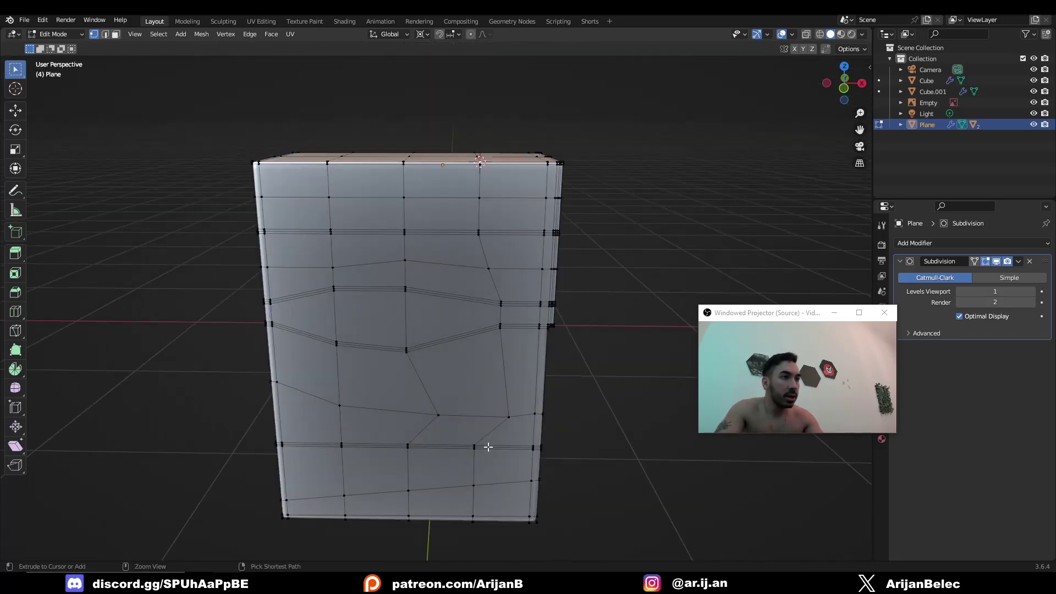
right_click(474, 517, "ctrl")
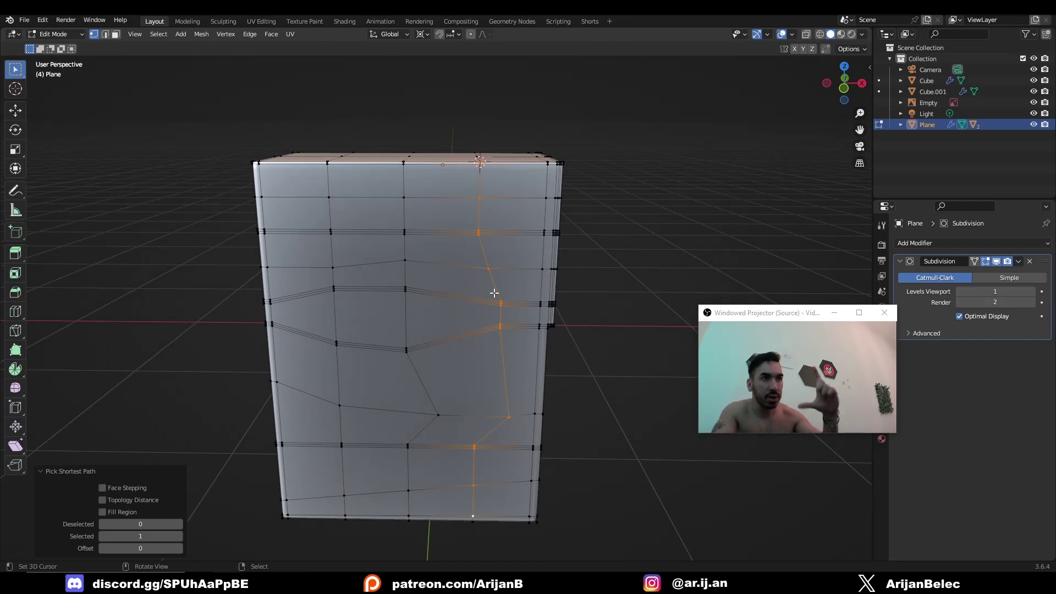
middle_click_drag(529, 286, 518, 231)
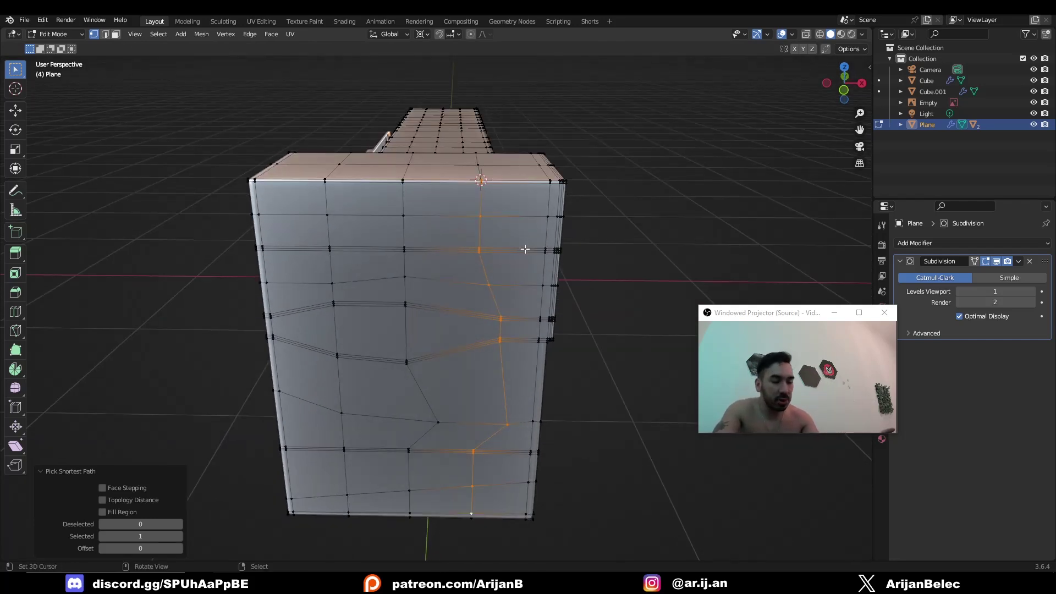
key("s")
key("x")
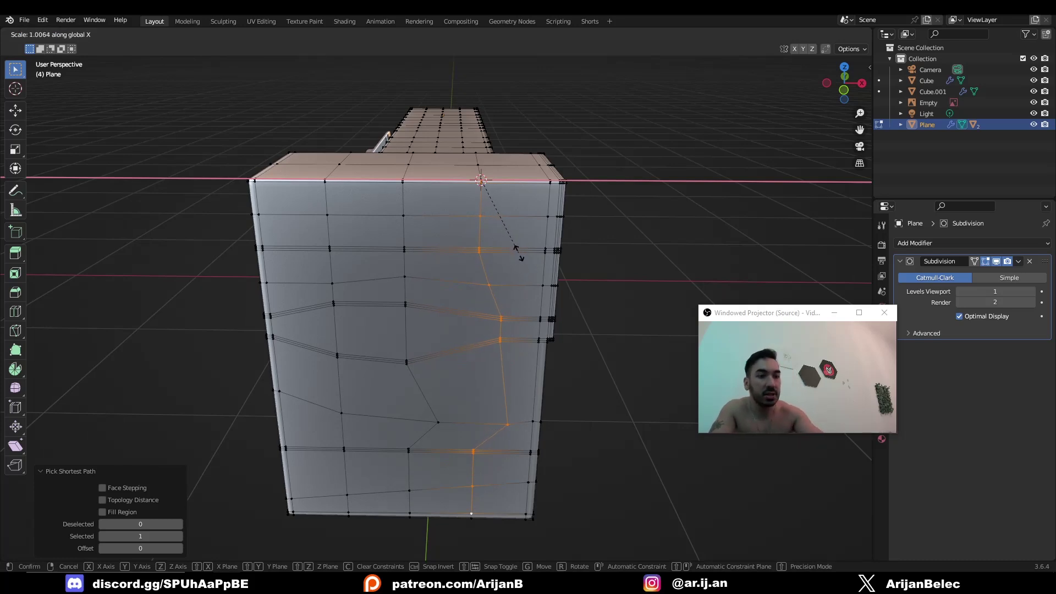
type("0")
key("Return")
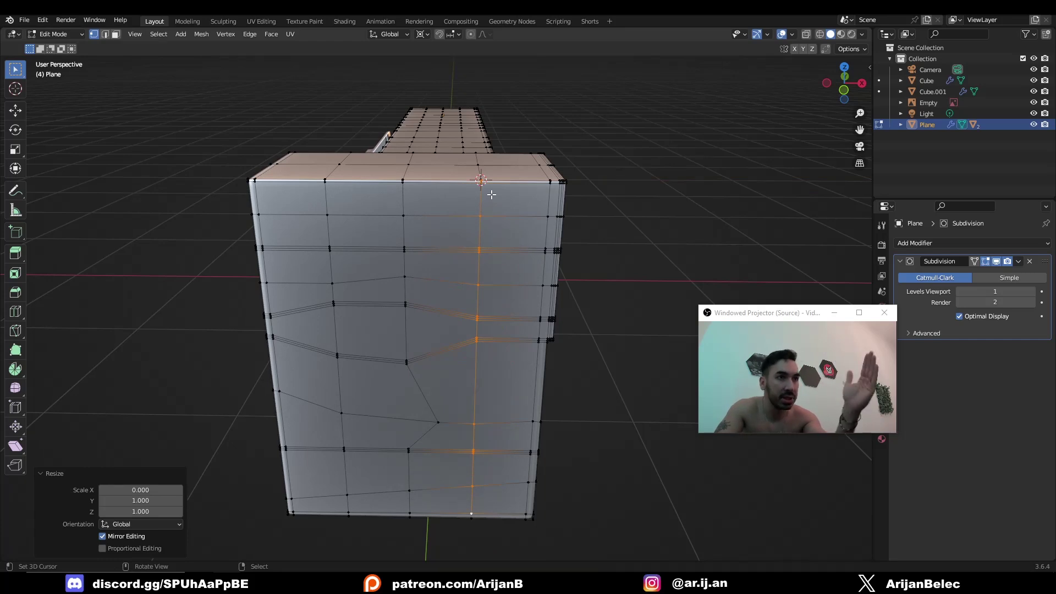
middle_click_drag(491, 194, 387, 258)
middle_click_drag(423, 223, 417, 280)
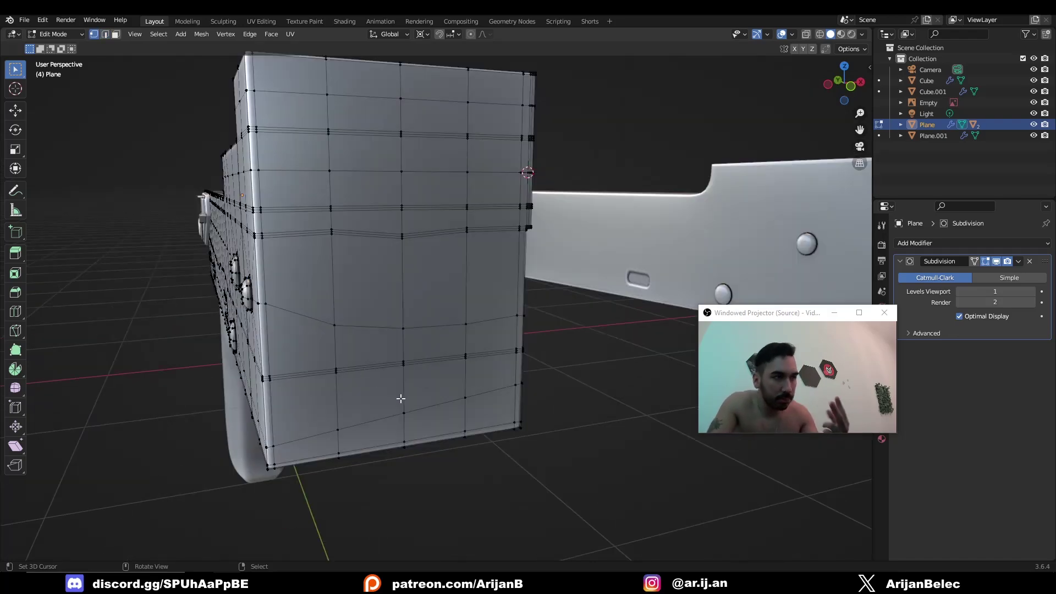
Step: Slide one vertex of the lower horizontal edge row on the end face upward along its vertical edge, by a factor of about 0.640
mouse_move(513, 329)
middle_mouse_down()
mouse_move(462, 323)
mouse_move(505, 327)
middle_mouse_up()
right_click(469, 322)
mouse_move(301, 295)
middle_mouse_down()
mouse_move(278, 300)
mouse_move(277, 317)
mouse_move(306, 310)
middle_mouse_up()
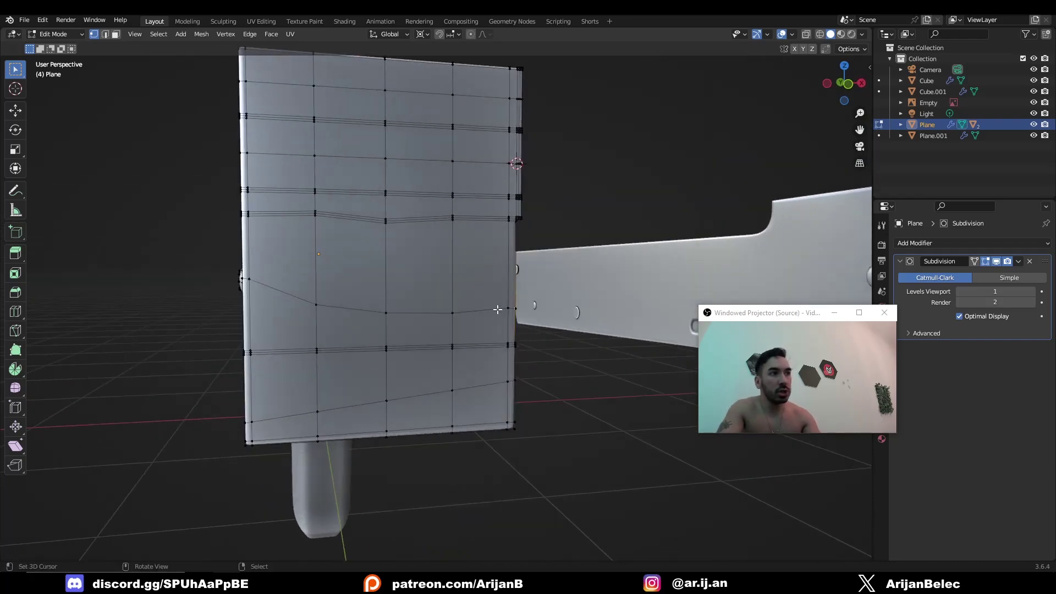
middle_click_drag(493, 309, 455, 325)
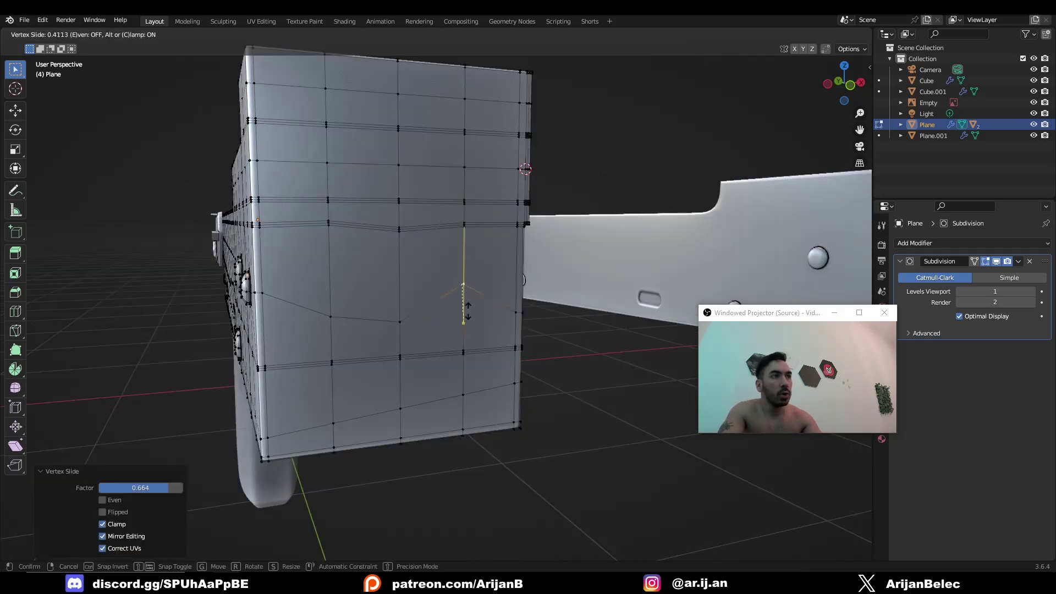
left_click(490, 298)
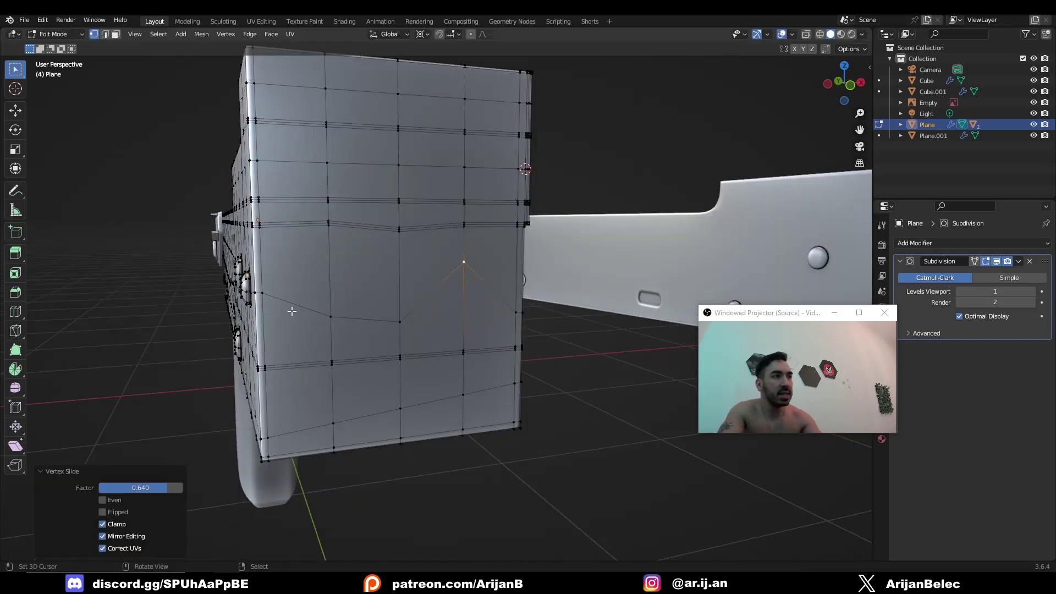
middle_click_drag(291, 311, 478, 372)
Step: Open the add-on preferences and search the add-ons for "loop"
left_click(42, 20)
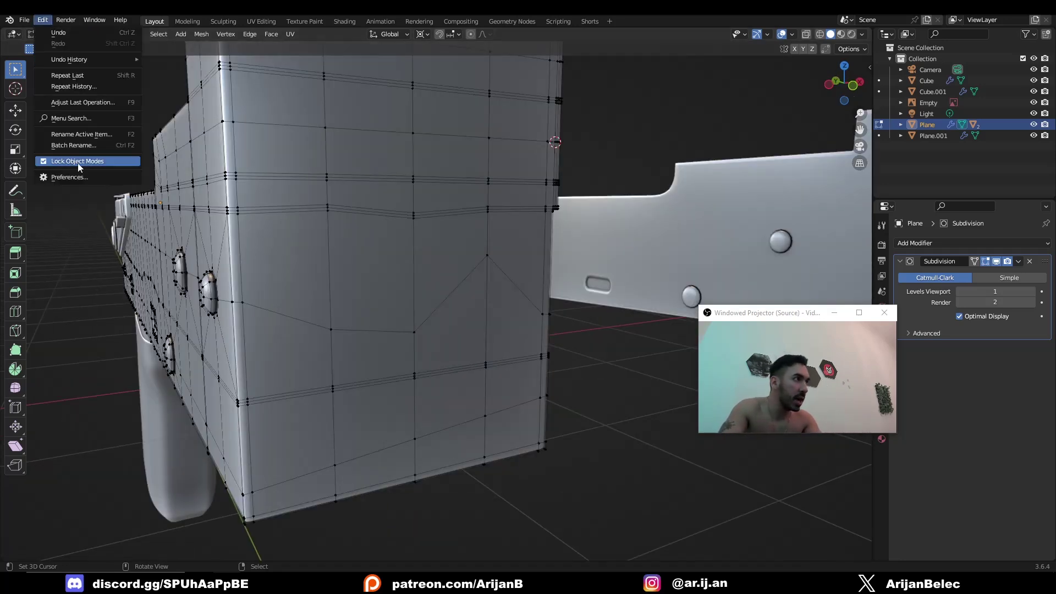
left_click(78, 162)
left_click(39, 138)
left_click(311, 51)
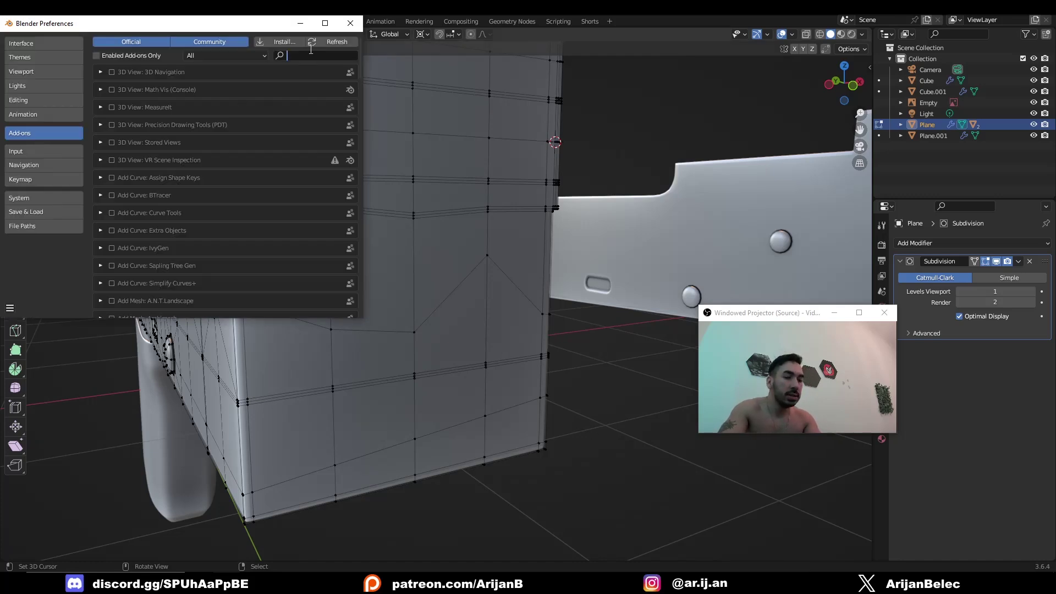
type("loop")
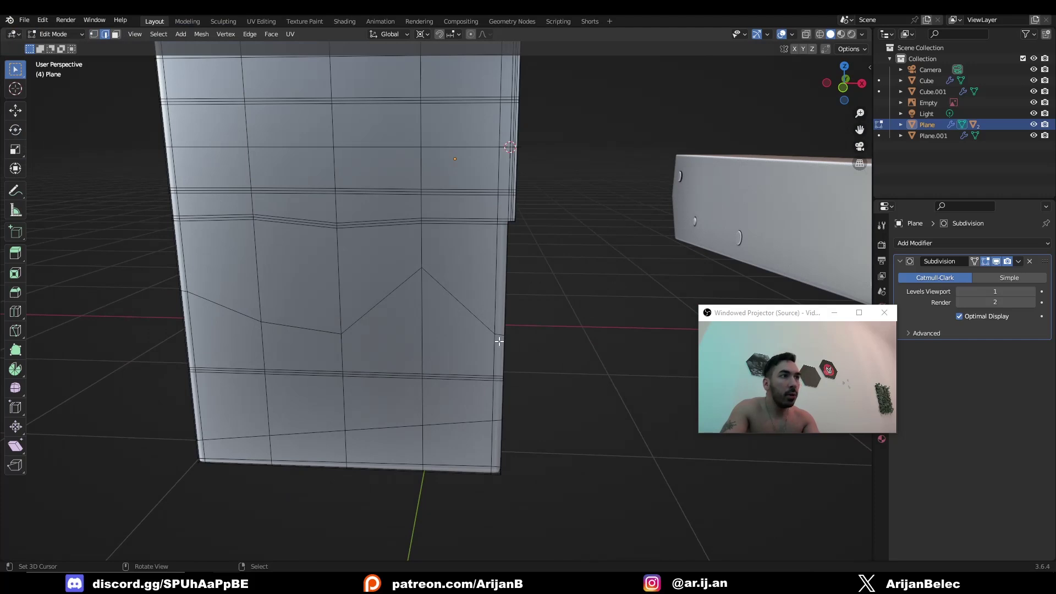
Step: Straighten the zigzag horizontal edge path across the end face with LoopTools Gstretch, using the Project method
left_click(183, 292, "ctrl")
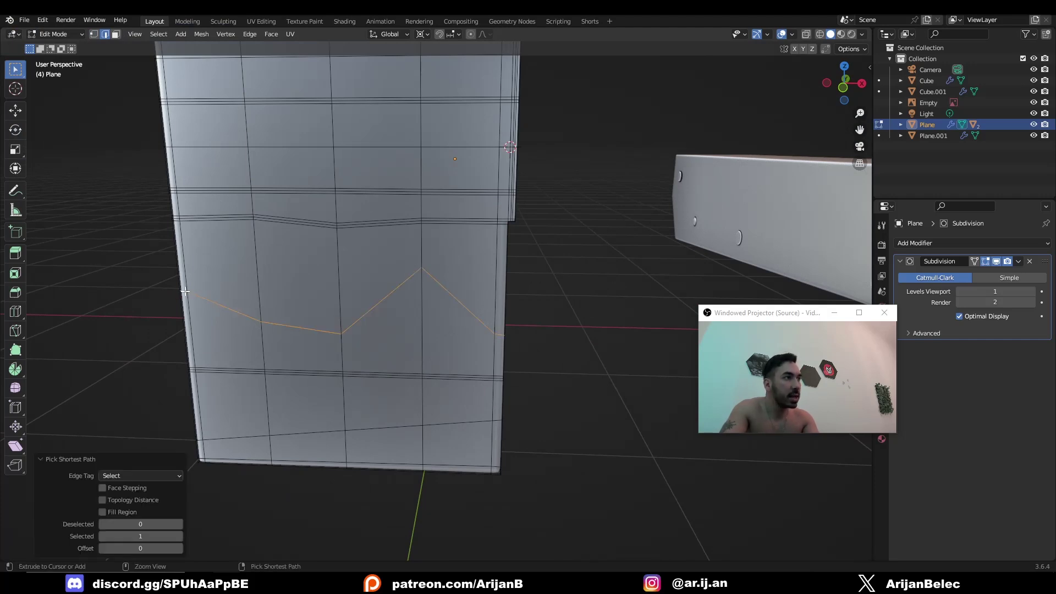
middle_click_drag(277, 292, 232, 279)
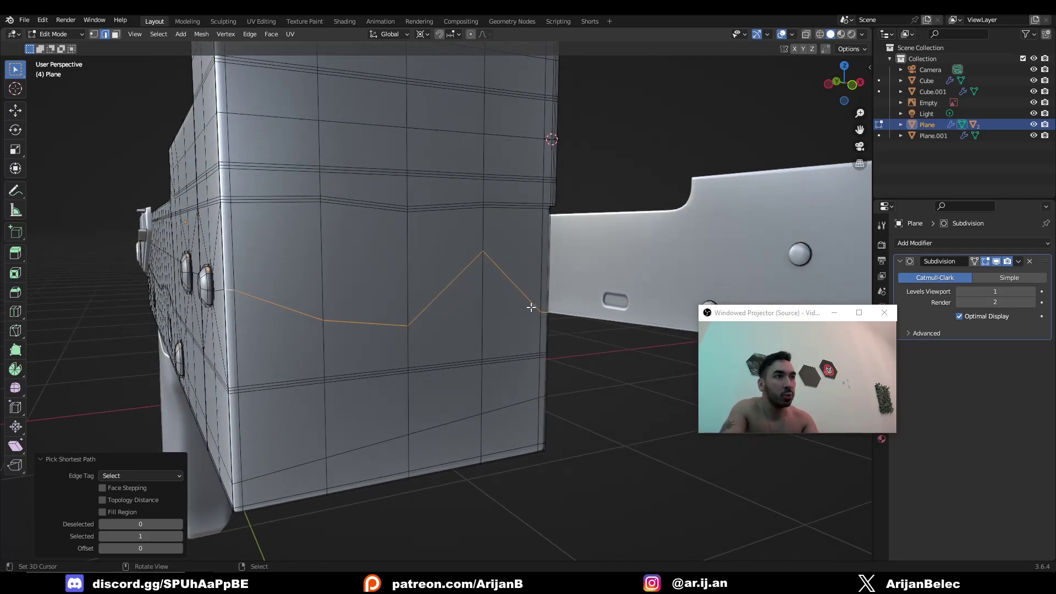
middle_click_drag(531, 307, 516, 117)
scroll(515, 117, "down", 2)
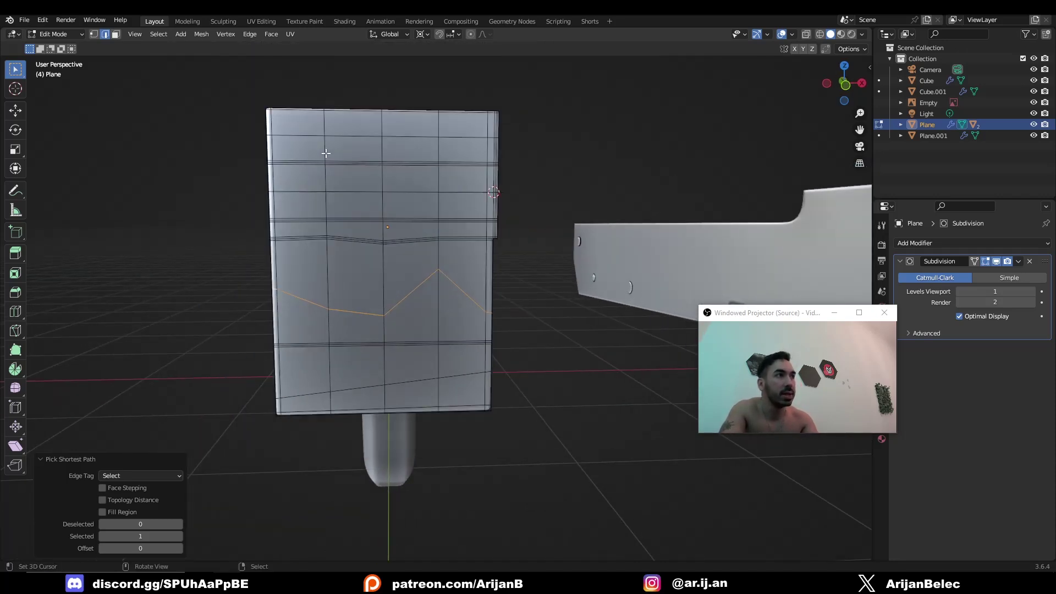
middle_click_drag(331, 270, 550, 344)
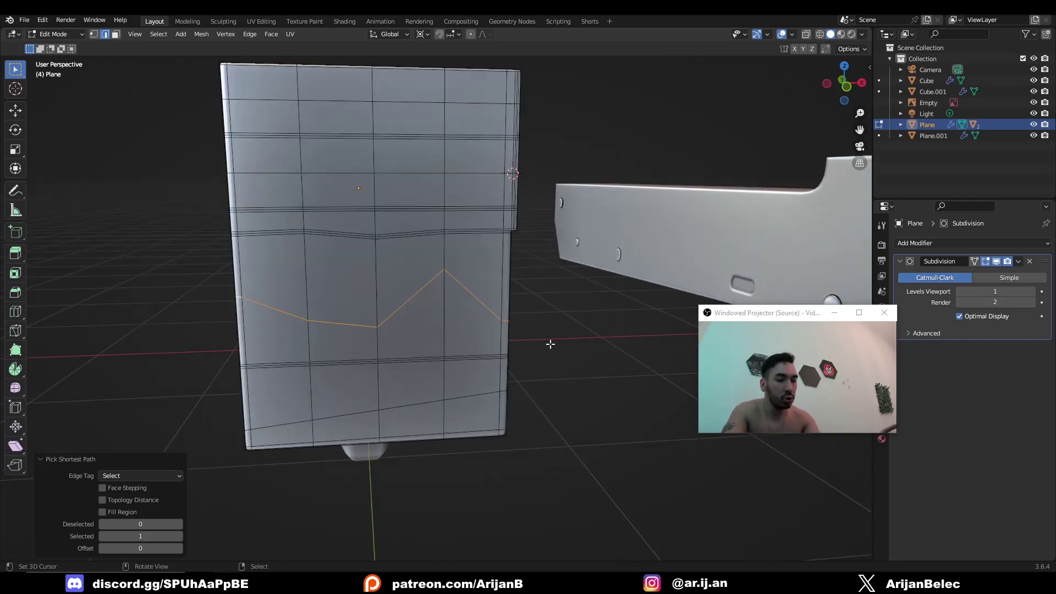
key("ctrl+e")
mouse_move(560, 207)
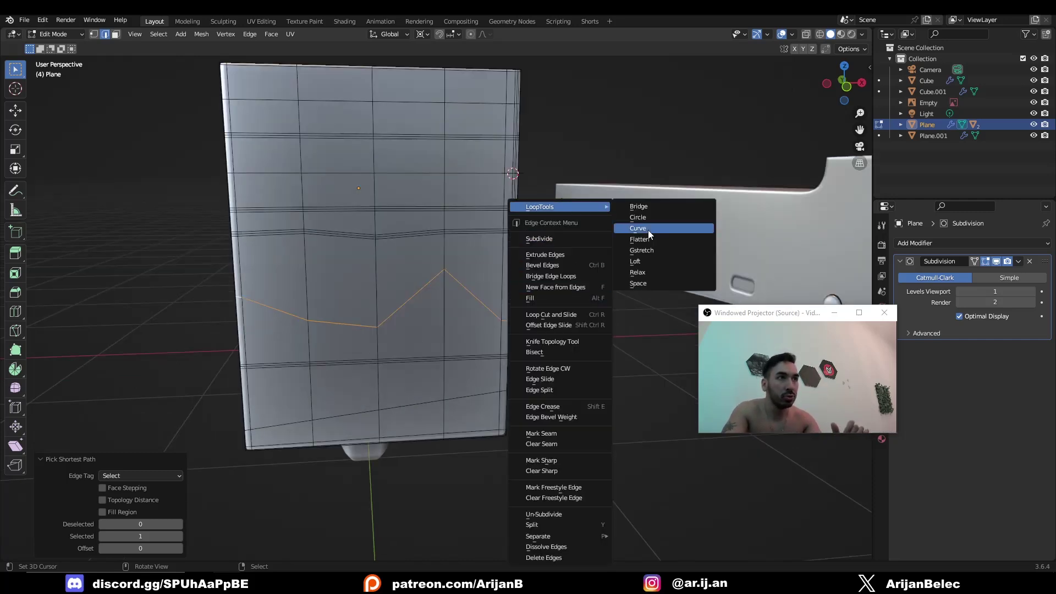
left_click(645, 250)
left_click(105, 489)
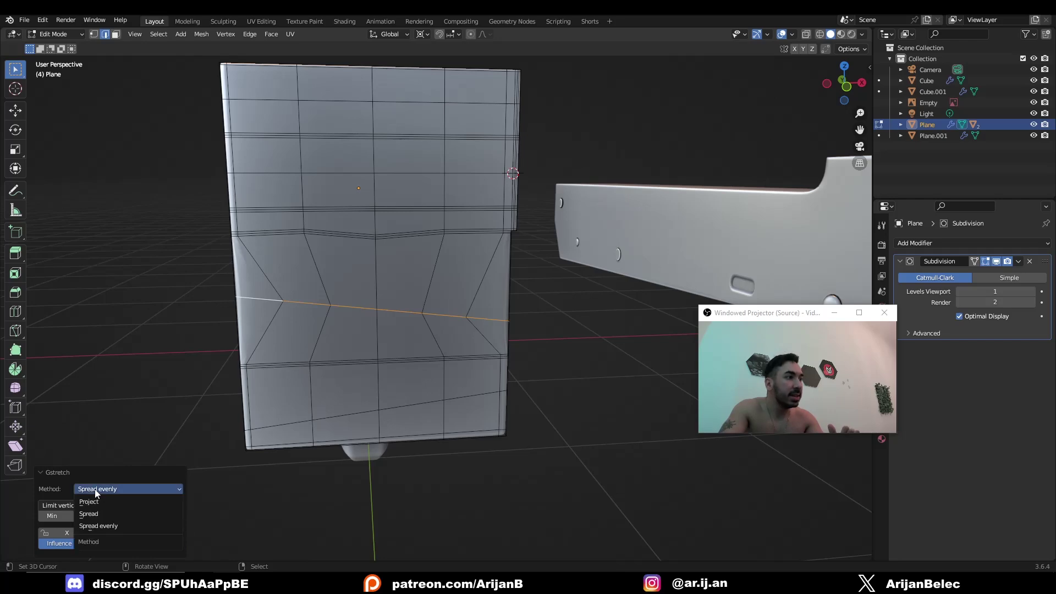
left_click(99, 501)
middle_click_drag(142, 385, 238, 298)
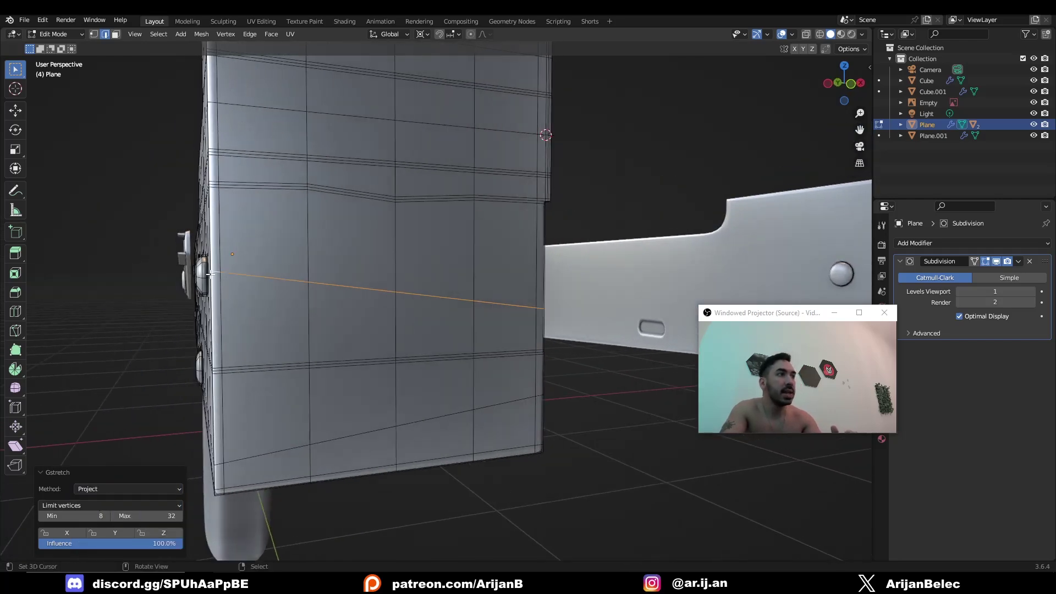
Step: Switch the Gstretch method for the straightened horizontal edge path on the end face to Spread, then to Spread evenly
middle_click_drag(399, 291, 322, 301)
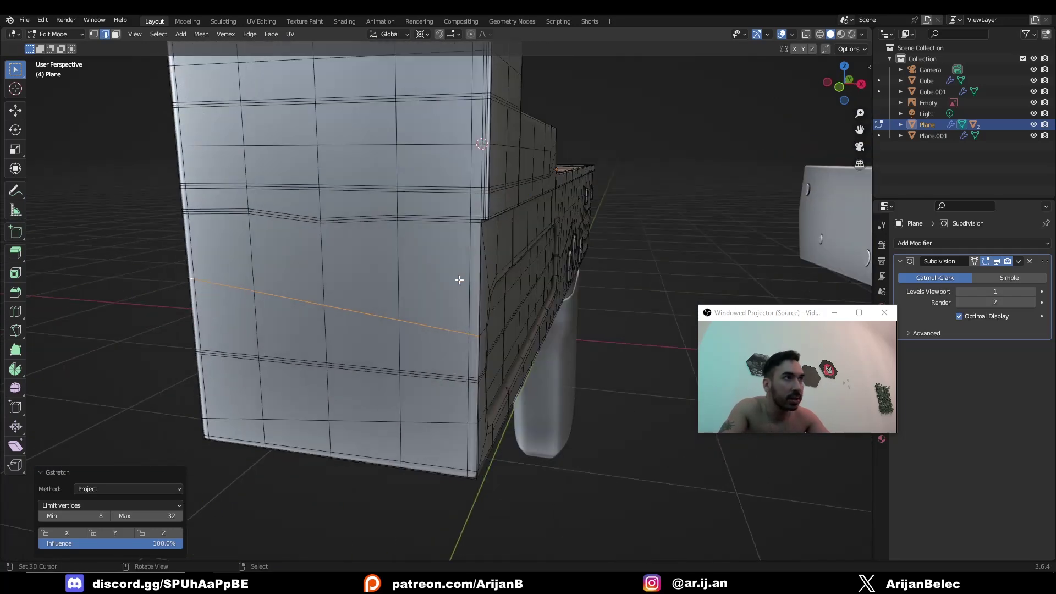
middle_click_drag(421, 296, 308, 308)
left_click(110, 488)
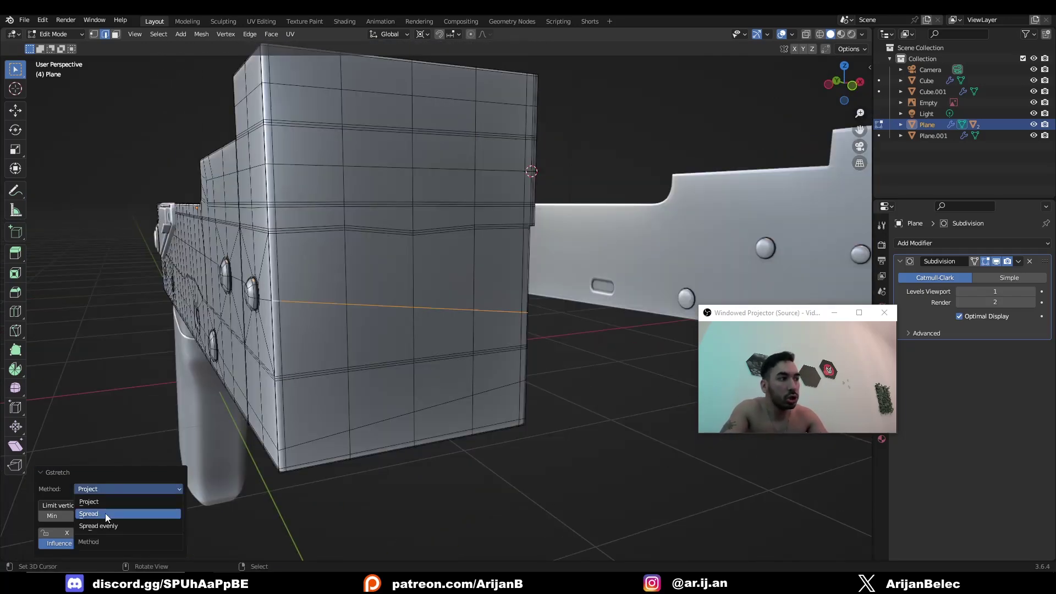
left_click(104, 513)
left_click(116, 490)
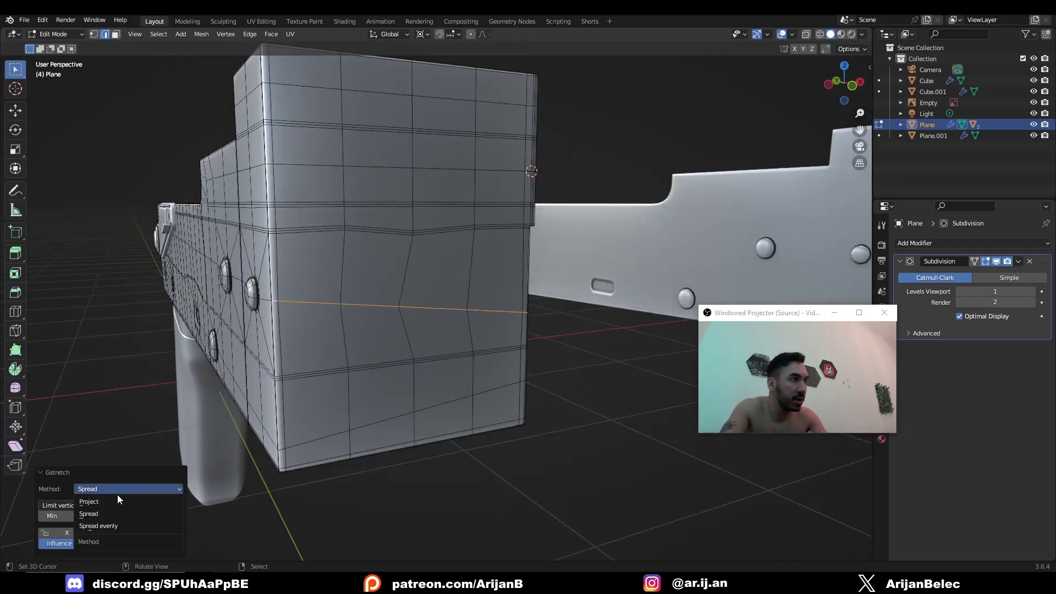
left_click(113, 526)
Step: Examine how the crosswise edge loops run over the raised flat section on top of the gun body
middle_click_drag(356, 387, 471, 324)
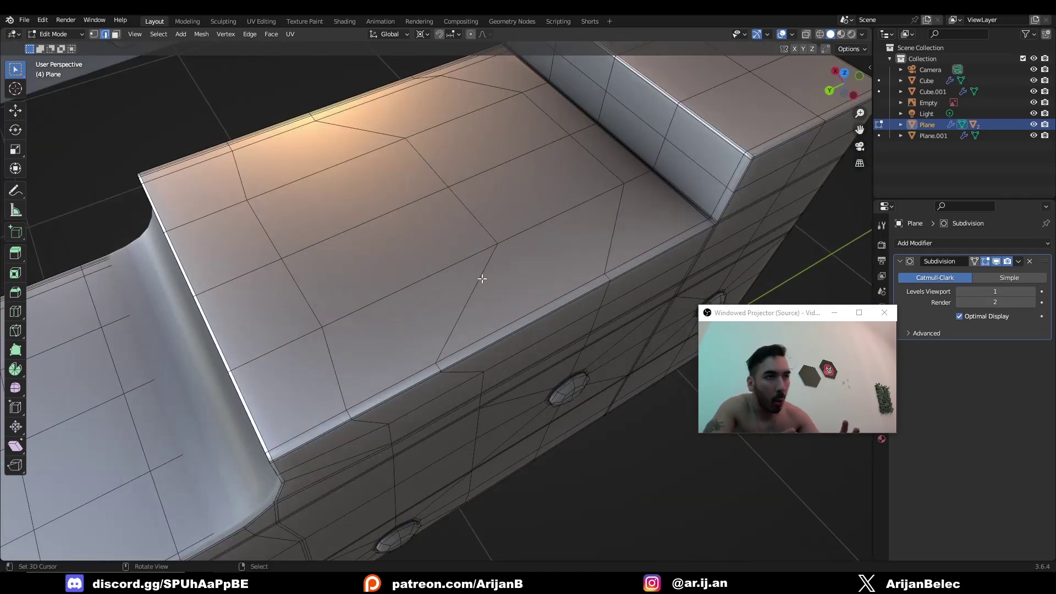
scroll(482, 278, "down", 2)
middle_click_drag(407, 299, 448, 297)
key("3")
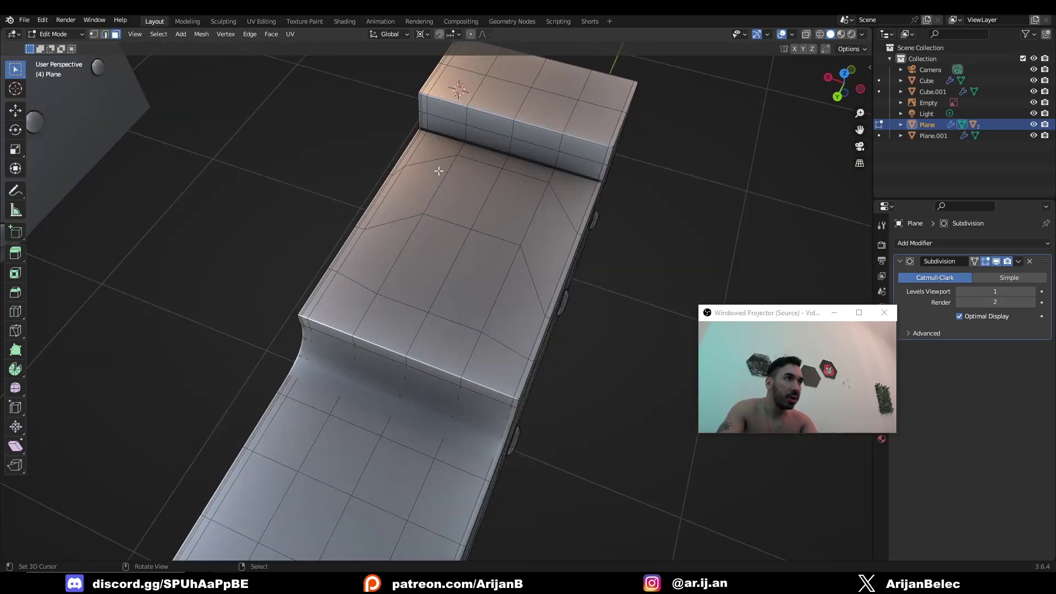
right_click(438, 156)
right_click(502, 358, "ctrl+shift")
middle_click_drag(508, 360, 527, 332)
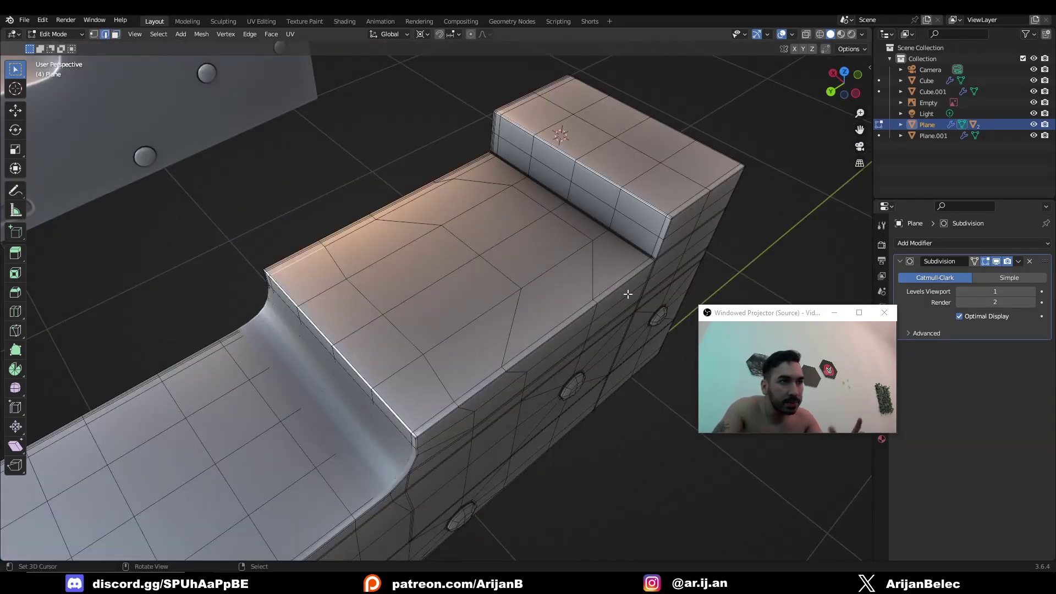
middle_click_drag(628, 293, 324, 335)
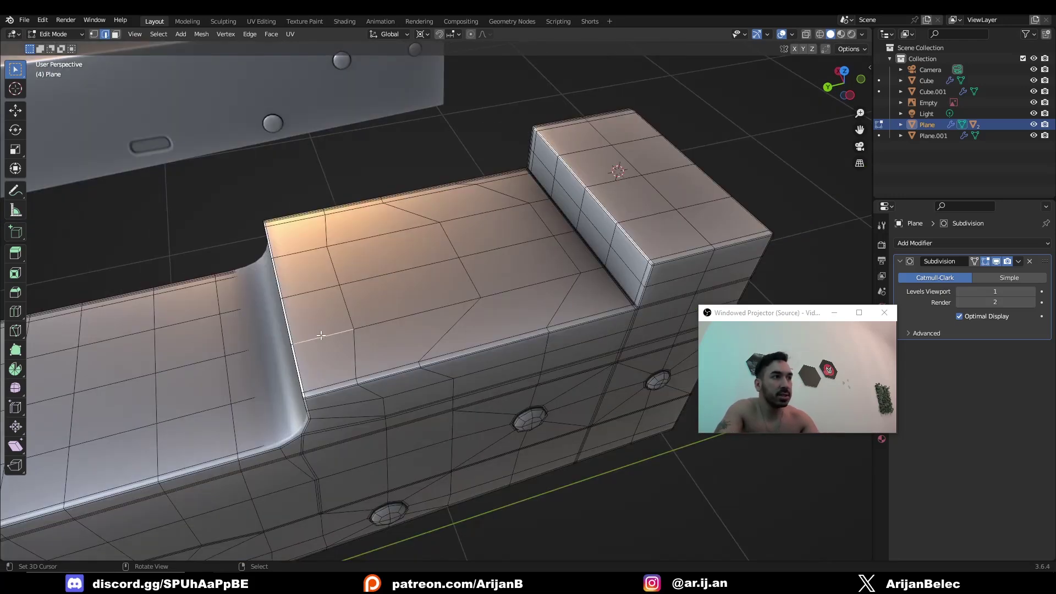
Step: Compare the spacing between the crosswise loops on the raised top section by picking individual lengthwise and crosswise edges
left_click(356, 314)
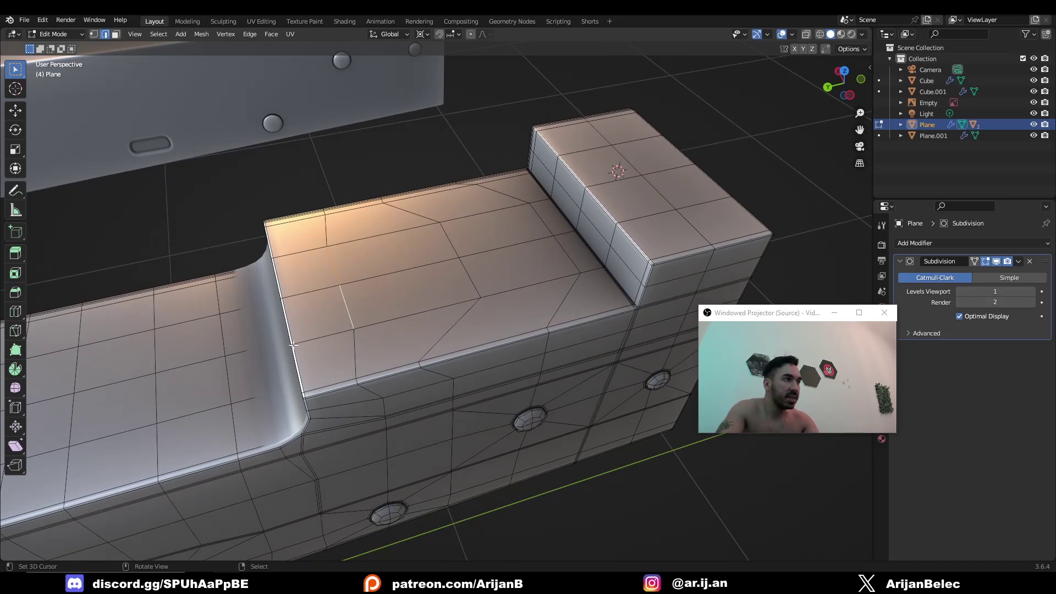
key("a")
key("a")
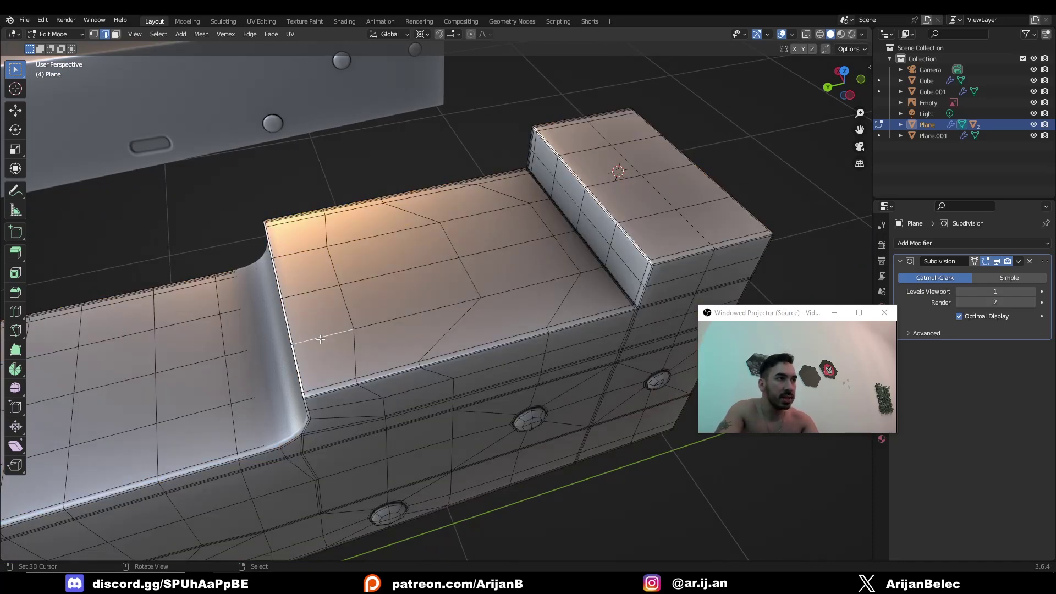
left_click(366, 327)
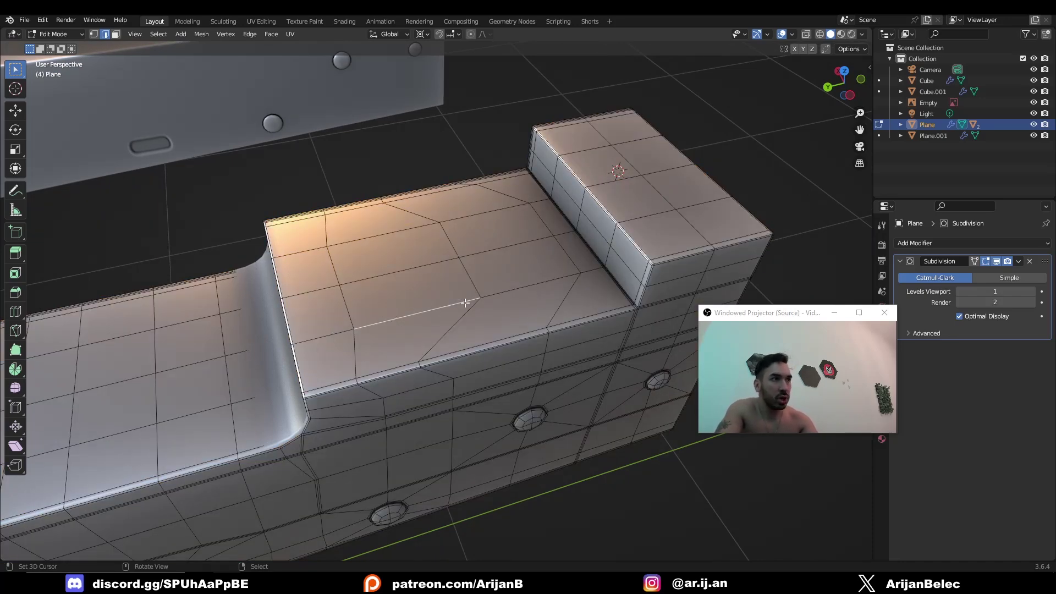
middle_click_drag(474, 286, 451, 286)
key("a")
key("a")
right_click(437, 291)
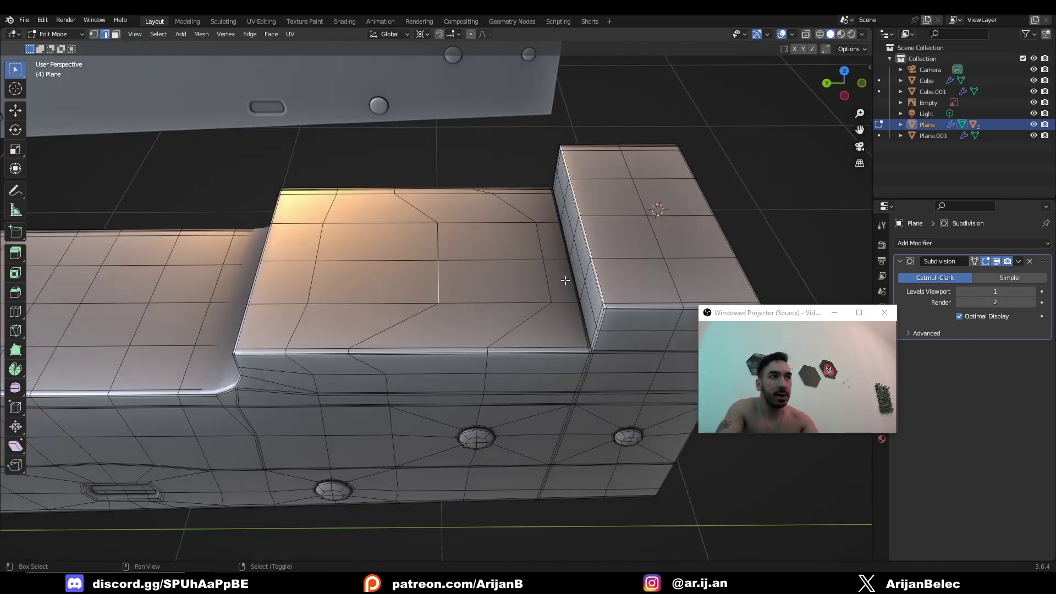
right_click(540, 286, "shift")
middle_click_drag(539, 254, 537, 271)
left_click(564, 293)
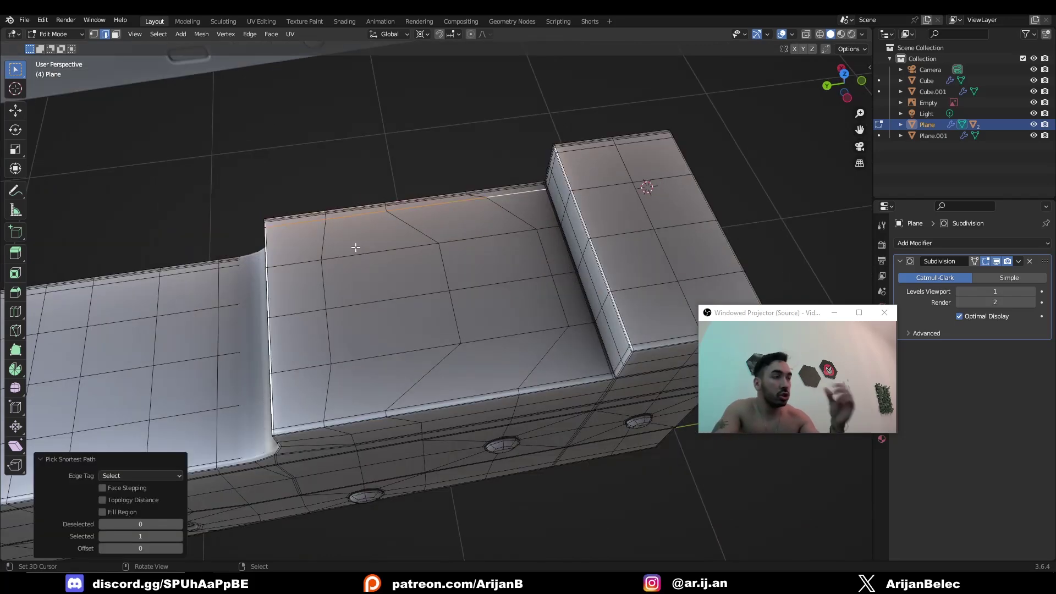
right_click(318, 218)
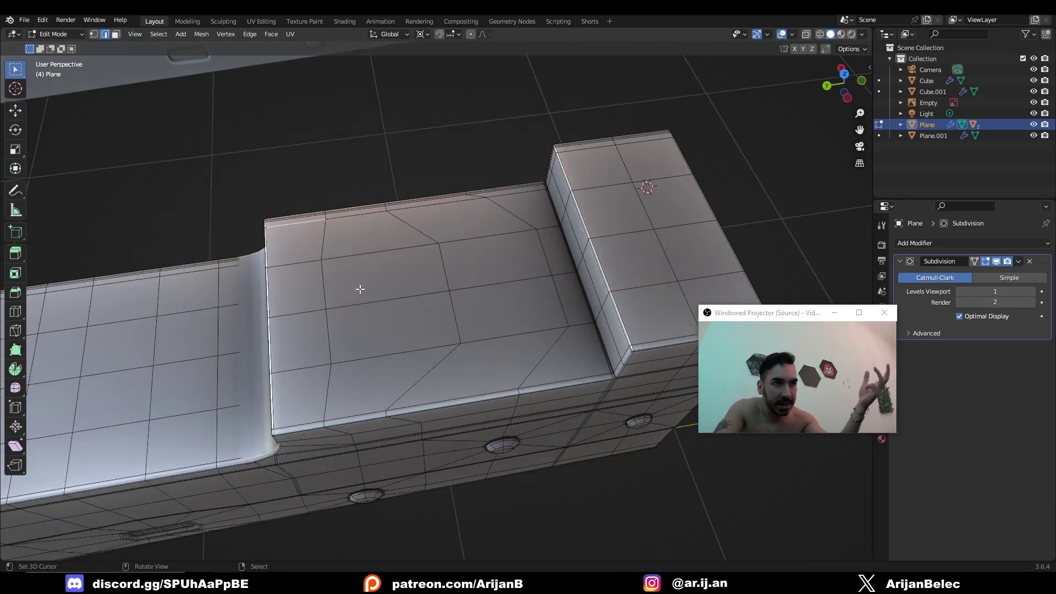
middle_click_drag(360, 289, 493, 368)
key("ctrl+z")
key("ctrl+z")
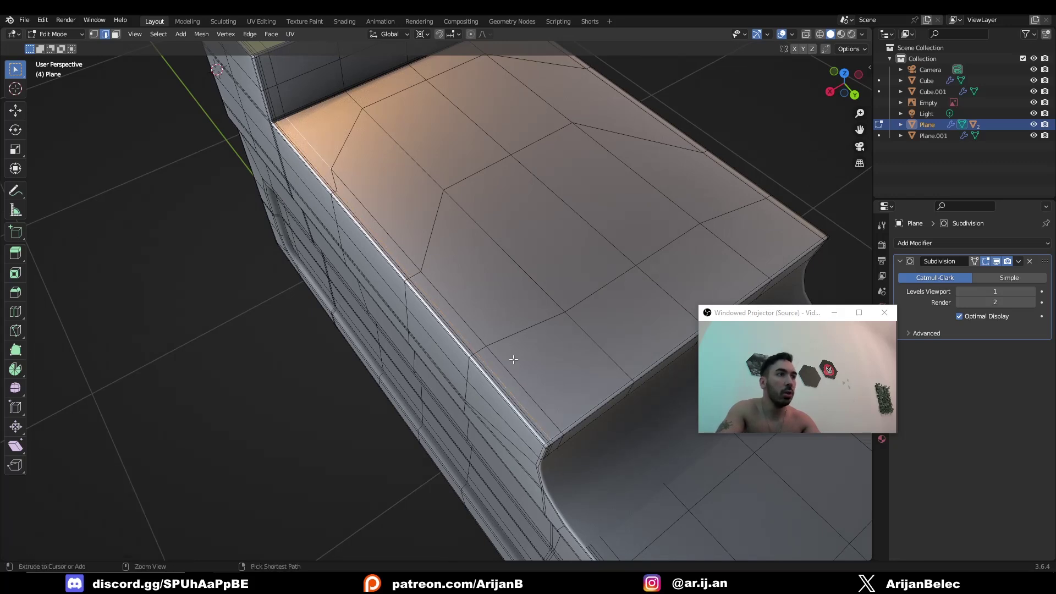
Step: Select the parallel lengthwise edge paths across the raised top section, each from the front step to the curved rear edge
right_click(513, 359, "ctrl")
right_click(357, 105, "shift")
right_click(596, 346, "ctrl")
right_click(423, 72, "shift")
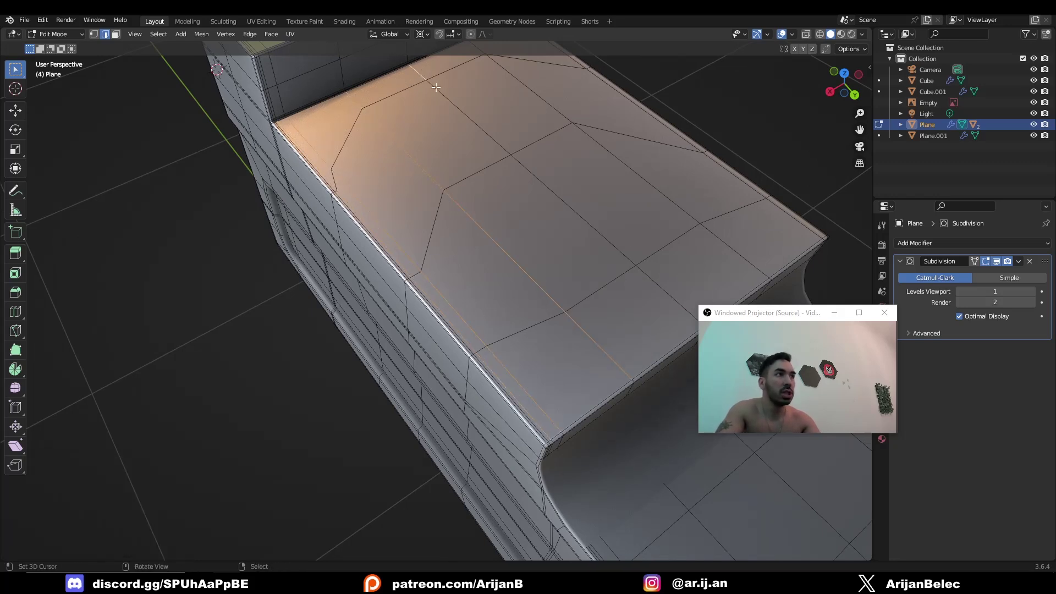
right_click(653, 279, "ctrl")
middle_click_drag(492, 62, 457, 135, "shift")
right_click(445, 107, "shift")
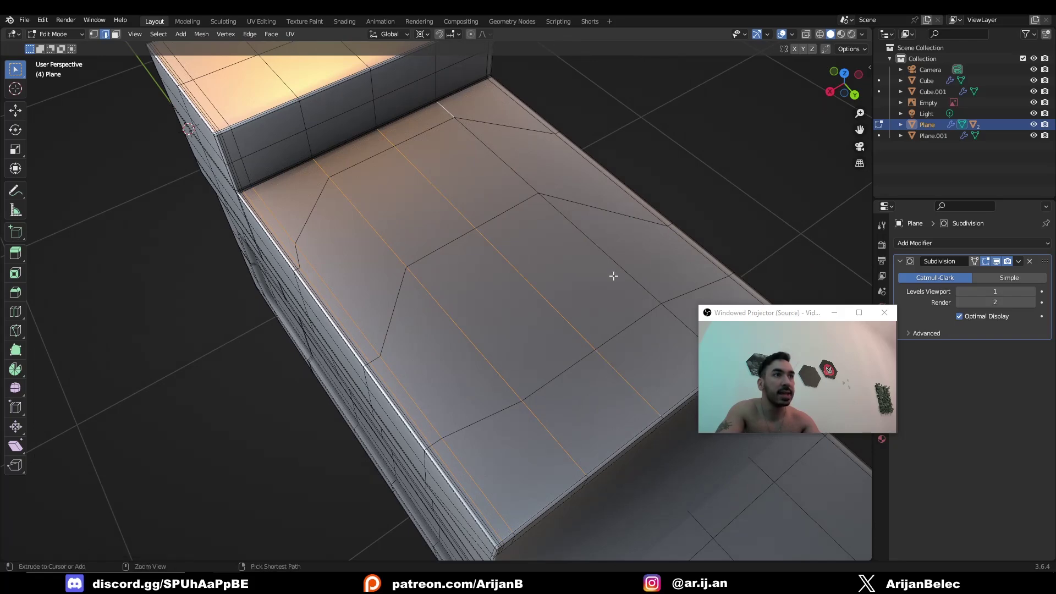
left_click(660, 304, "ctrl")
middle_click_drag(671, 309, 432, 160)
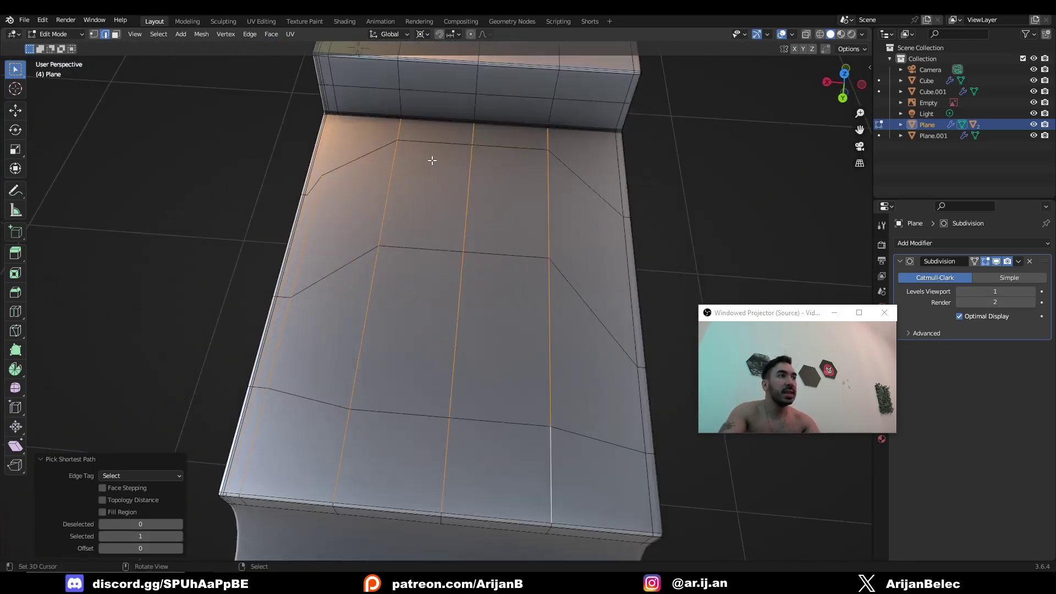
Step: Space the vertices evenly along the selected lengthwise edge paths with LoopTools Space, using Cubic interpolation, and inspect the surface
scroll(409, 145, "down", 1)
middle_click_drag(456, 346, 462, 352)
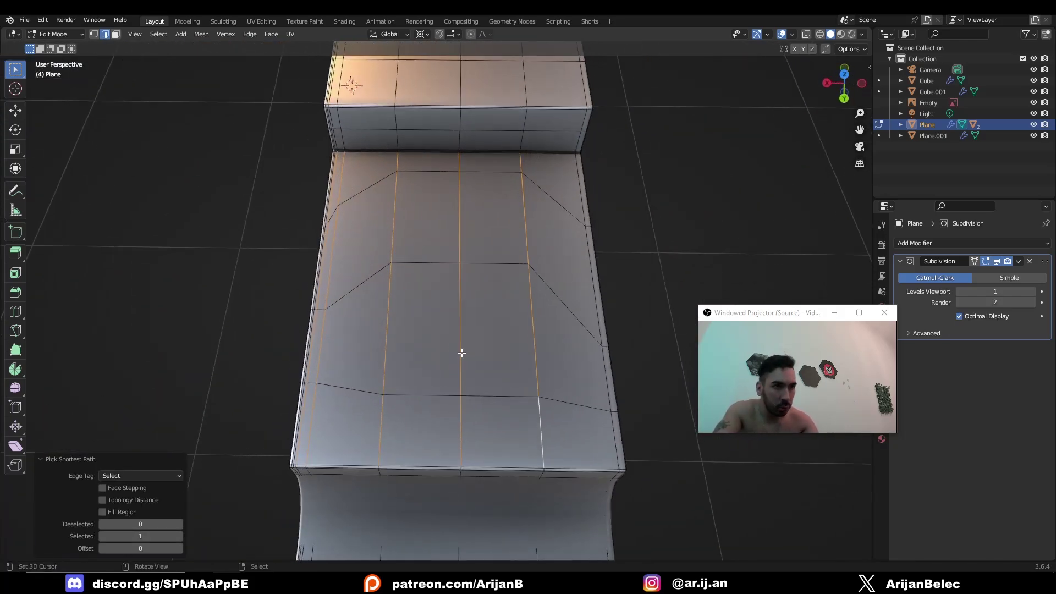
right_click(542, 246)
mouse_move(533, 208)
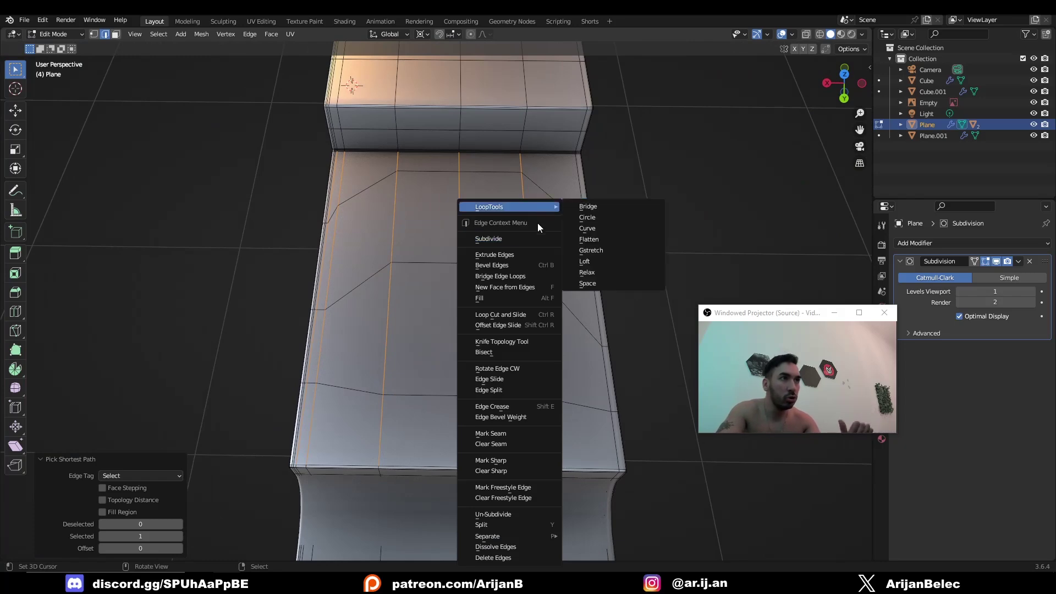
left_click(586, 283)
middle_click_drag(582, 287, 379, 311)
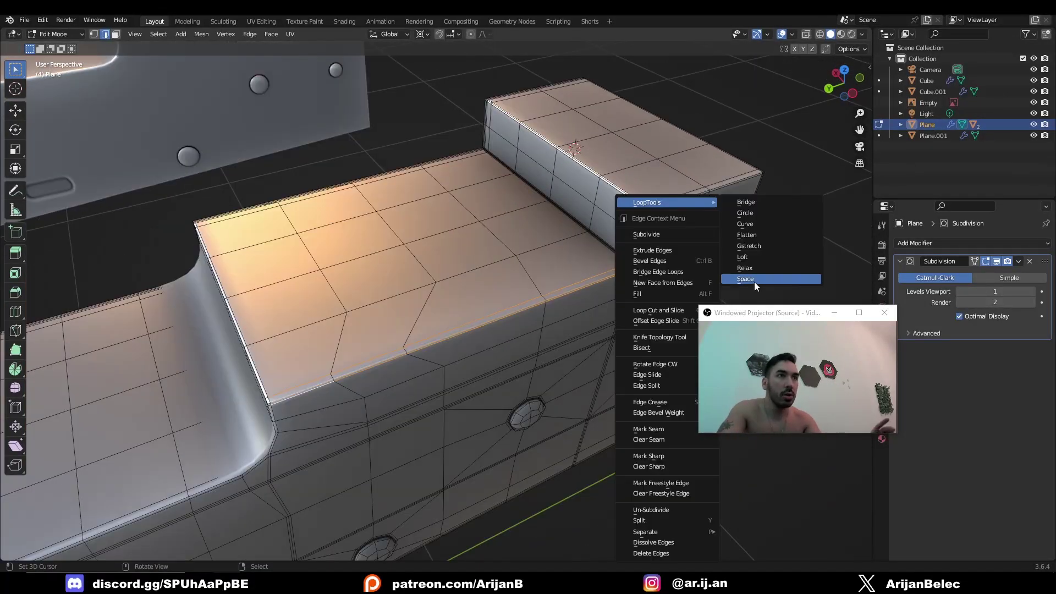
left_click(754, 281)
middle_click_drag(476, 372, 415, 319)
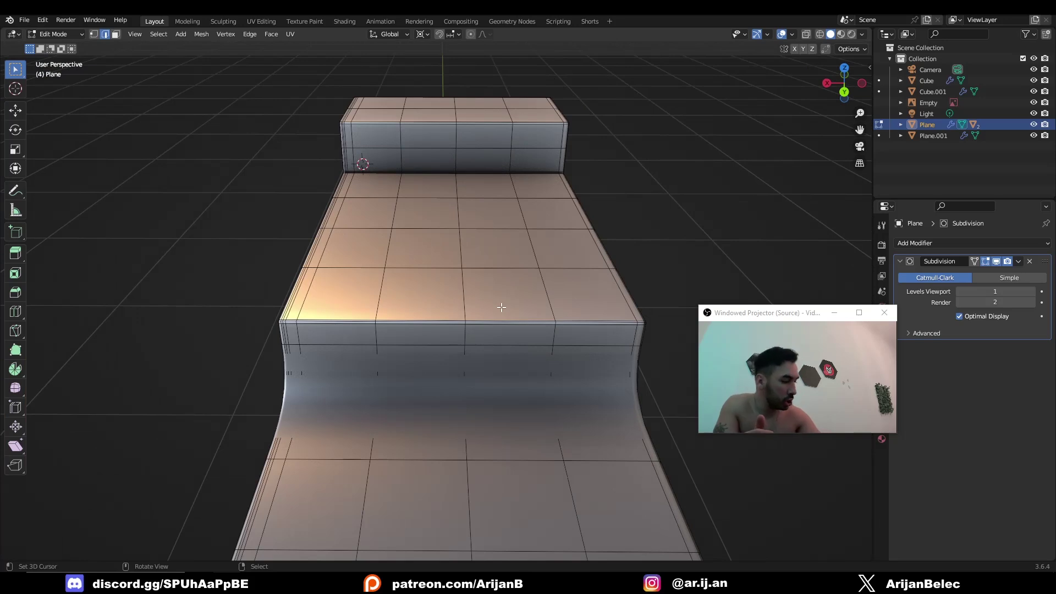
middle_click_drag(501, 307, 572, 346)
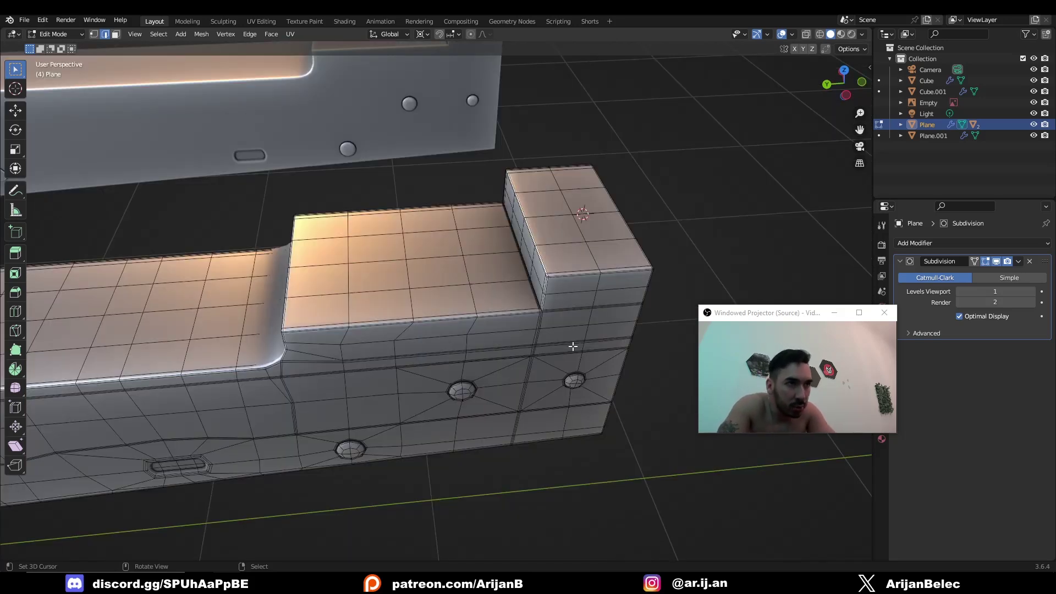